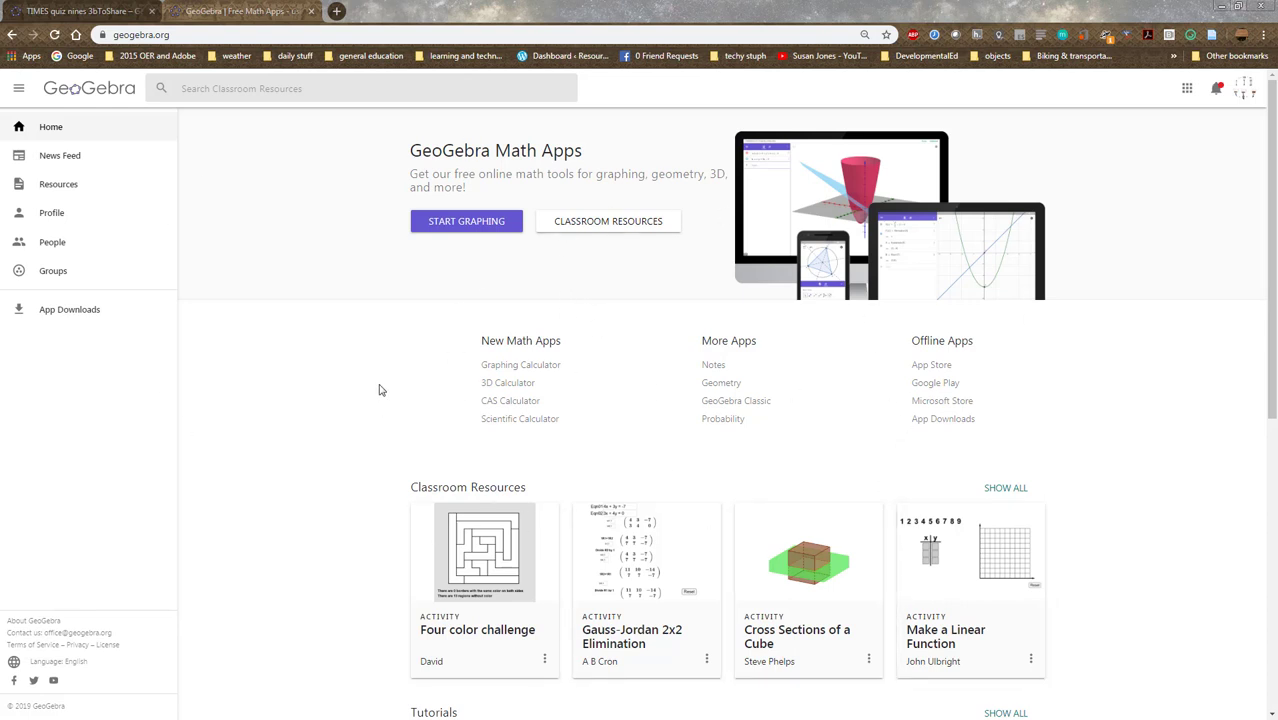
- Switch to the TIMES quiz nines 3bToShare activity and generate new problems until it shows 3 x 2
{"action": "left_click", "coordinate": [60, 14]}
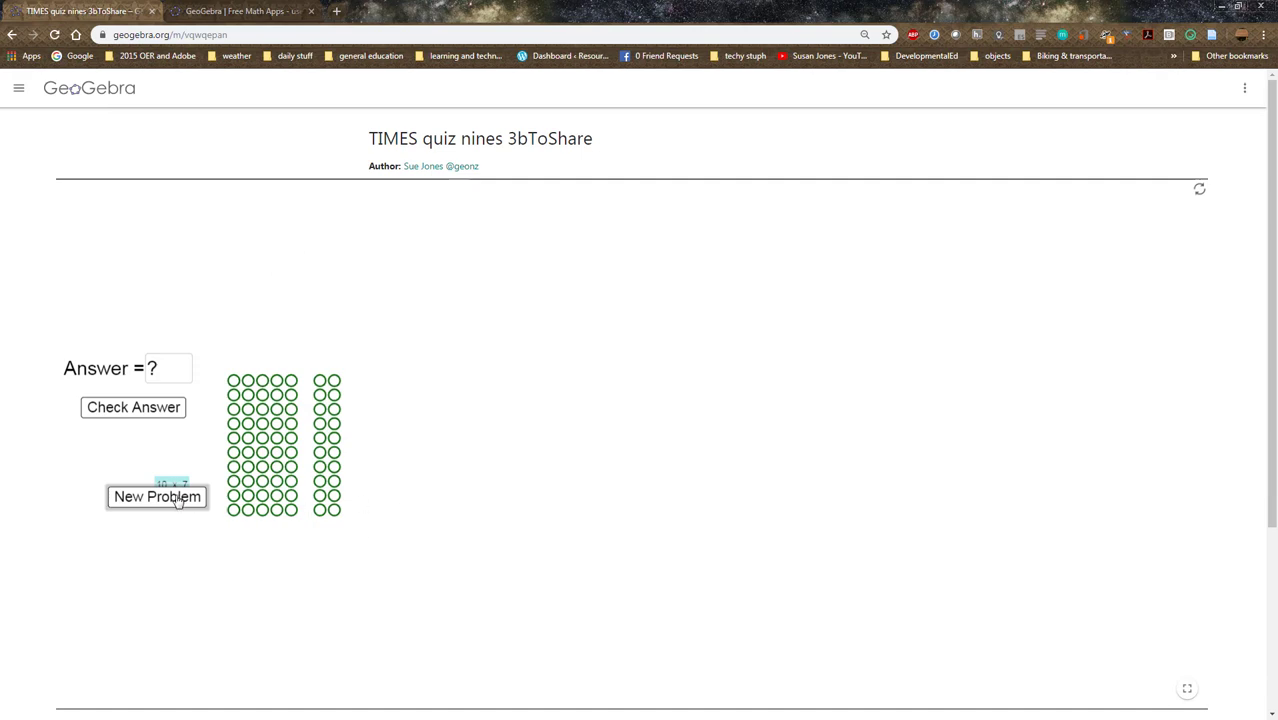
{"action": "left_click", "coordinate": [174, 498]}
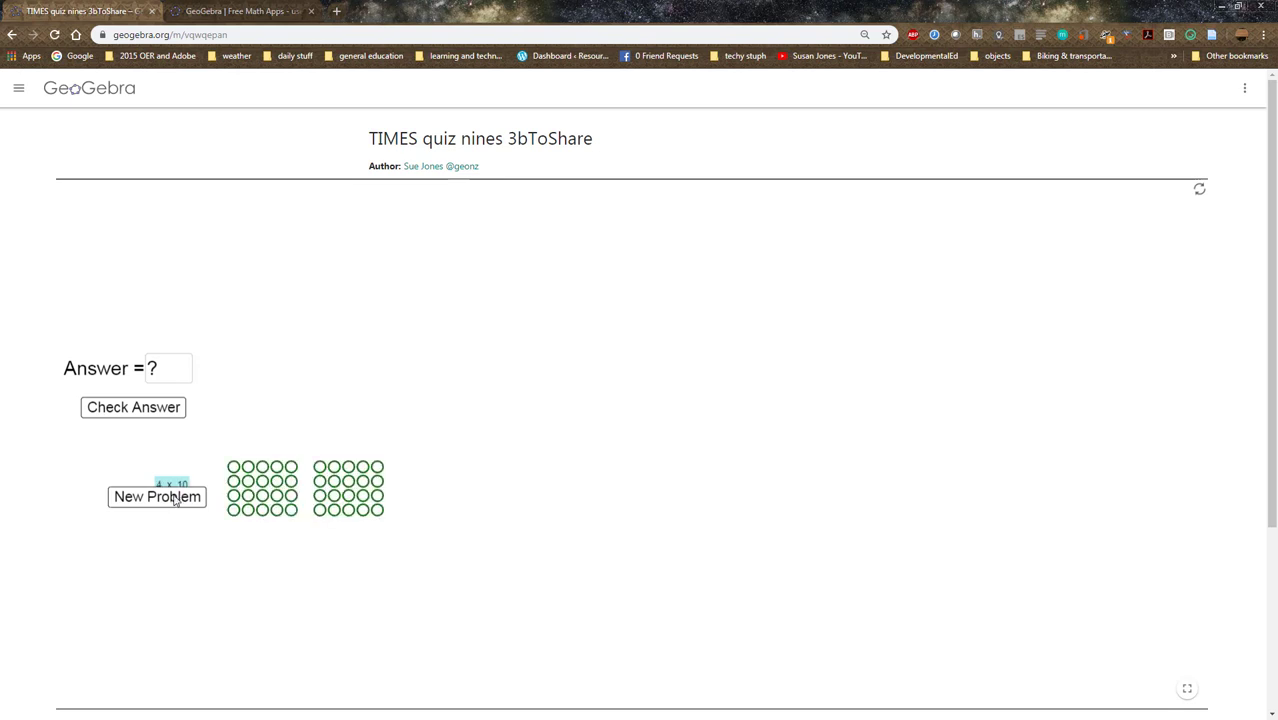
{"action": "left_click", "coordinate": [174, 498]}
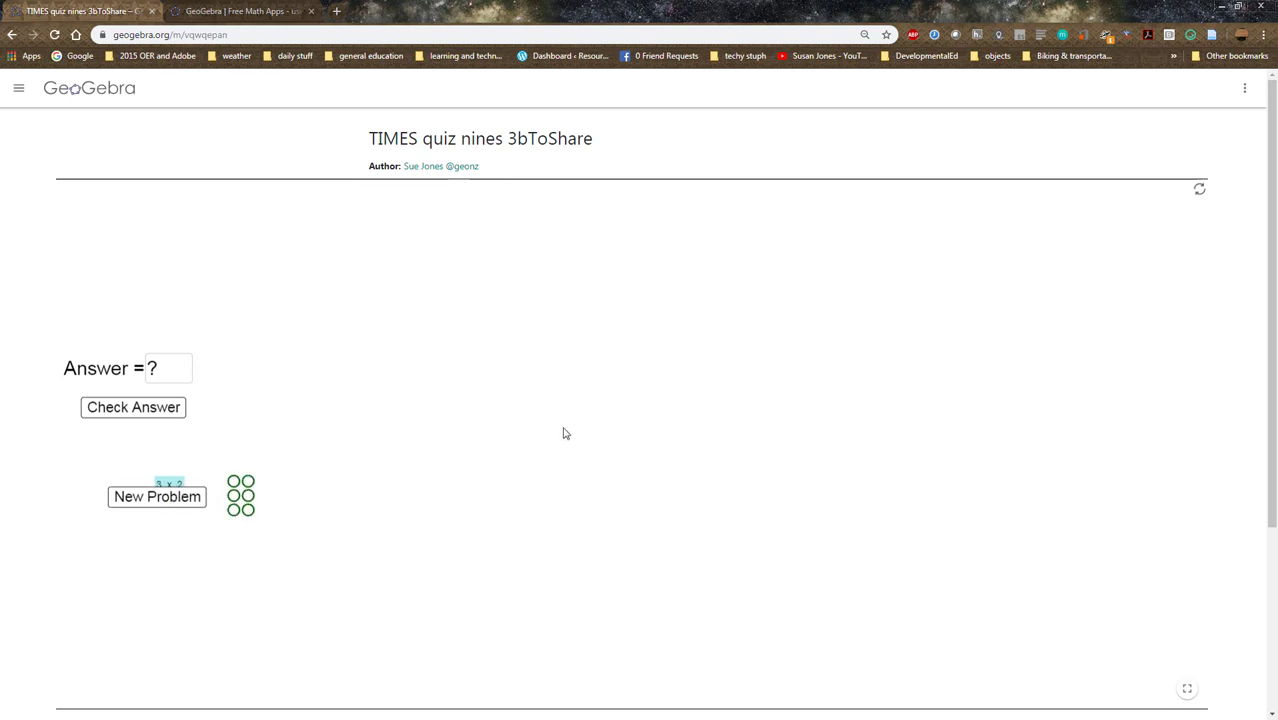
- Open the TIMES quiz nines activity in the GeoGebra Classic editing app from the activity's options menu
{"action": "left_click", "coordinate": [1246, 90]}
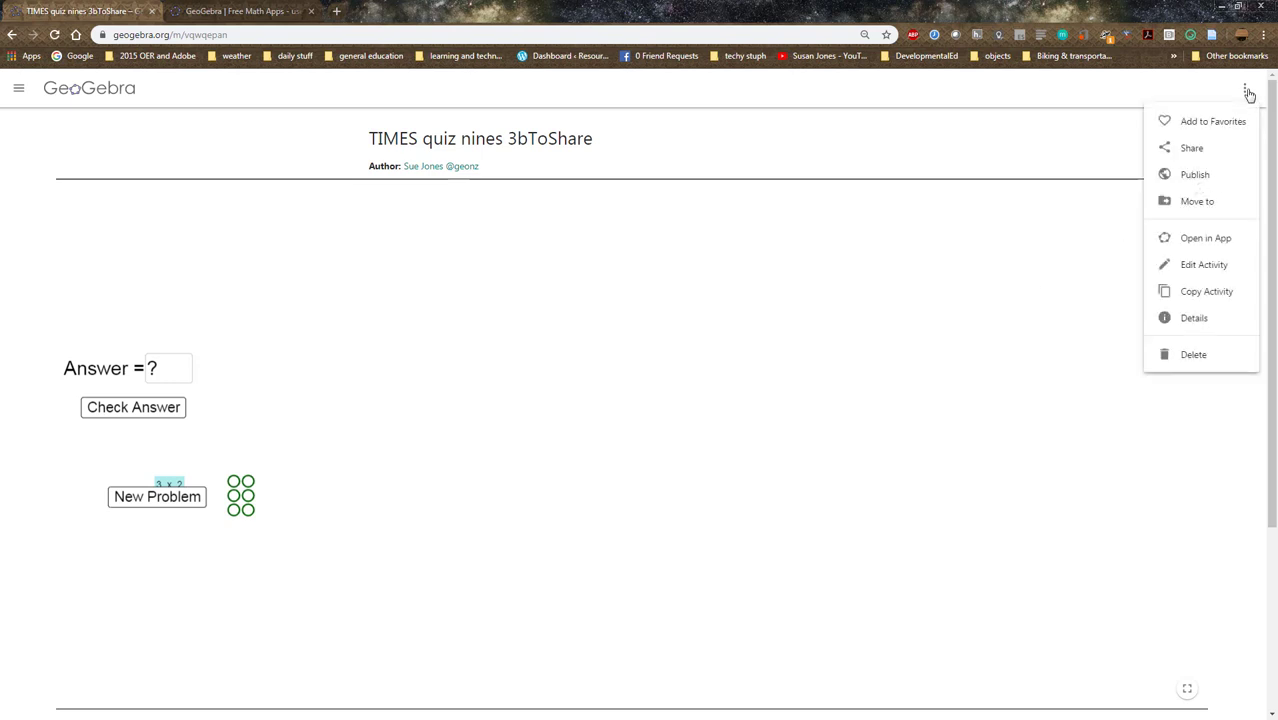
{"action": "left_click", "coordinate": [1225, 240]}
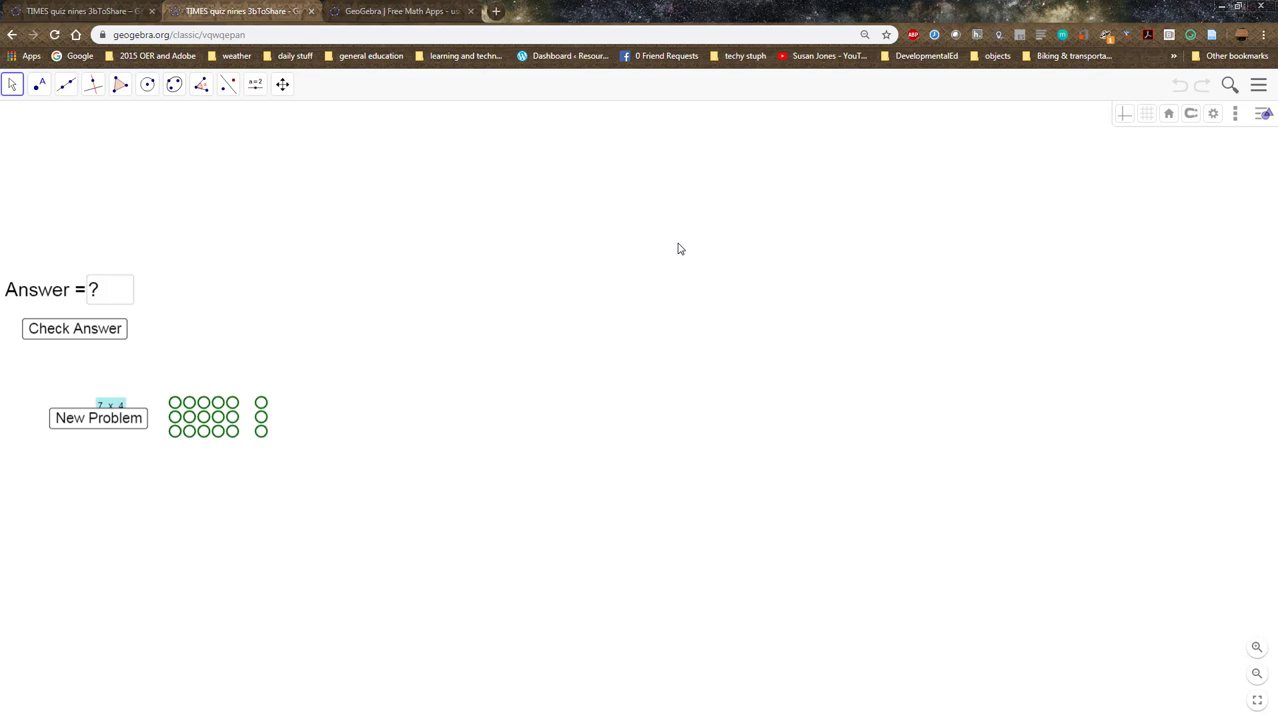
- Turn on the Algebra and Construction Protocol views, then rewind the construction to step 1 of 19
{"action": "left_click", "coordinate": [1259, 86]}
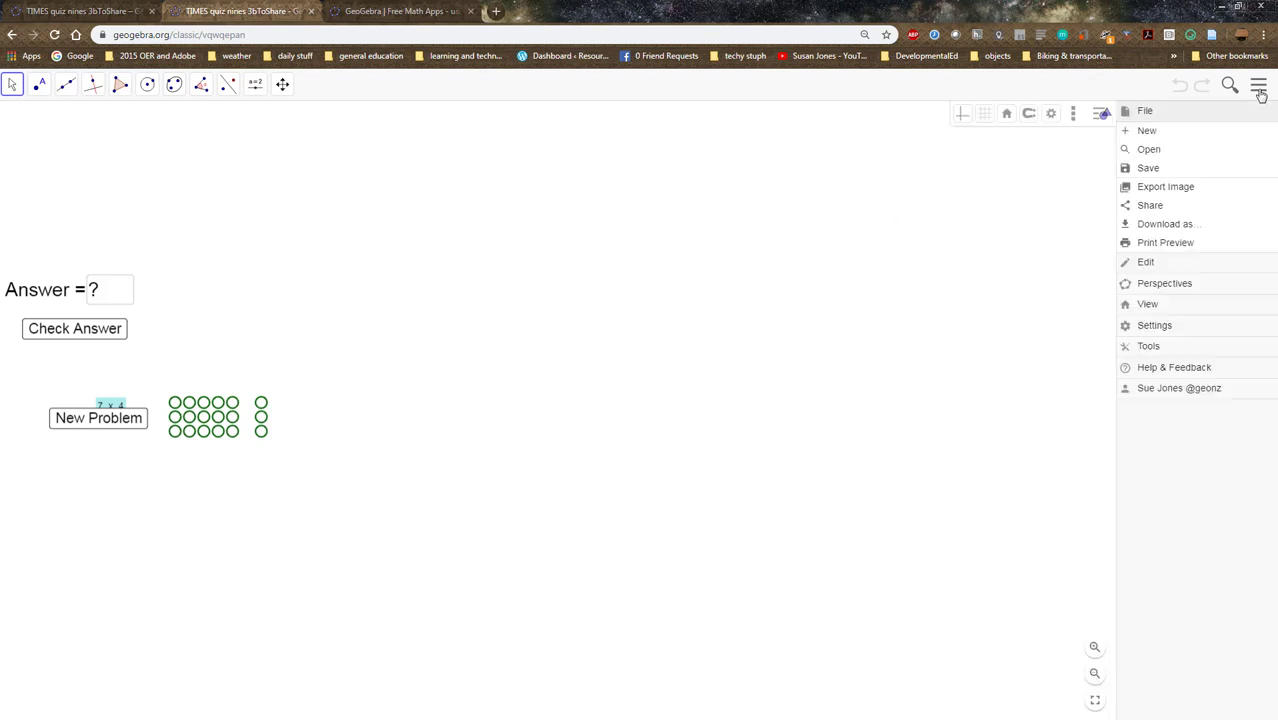
{"action": "left_click", "coordinate": [1189, 306]}
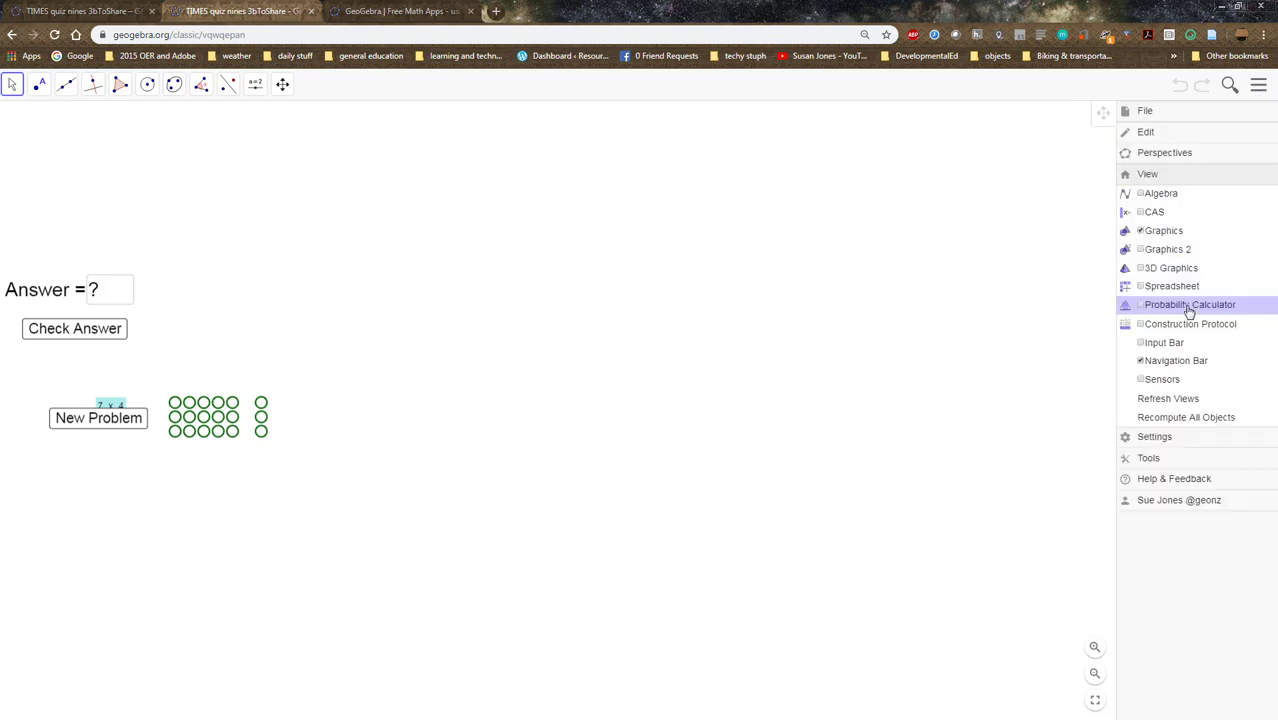
{"action": "left_click", "coordinate": [1141, 196]}
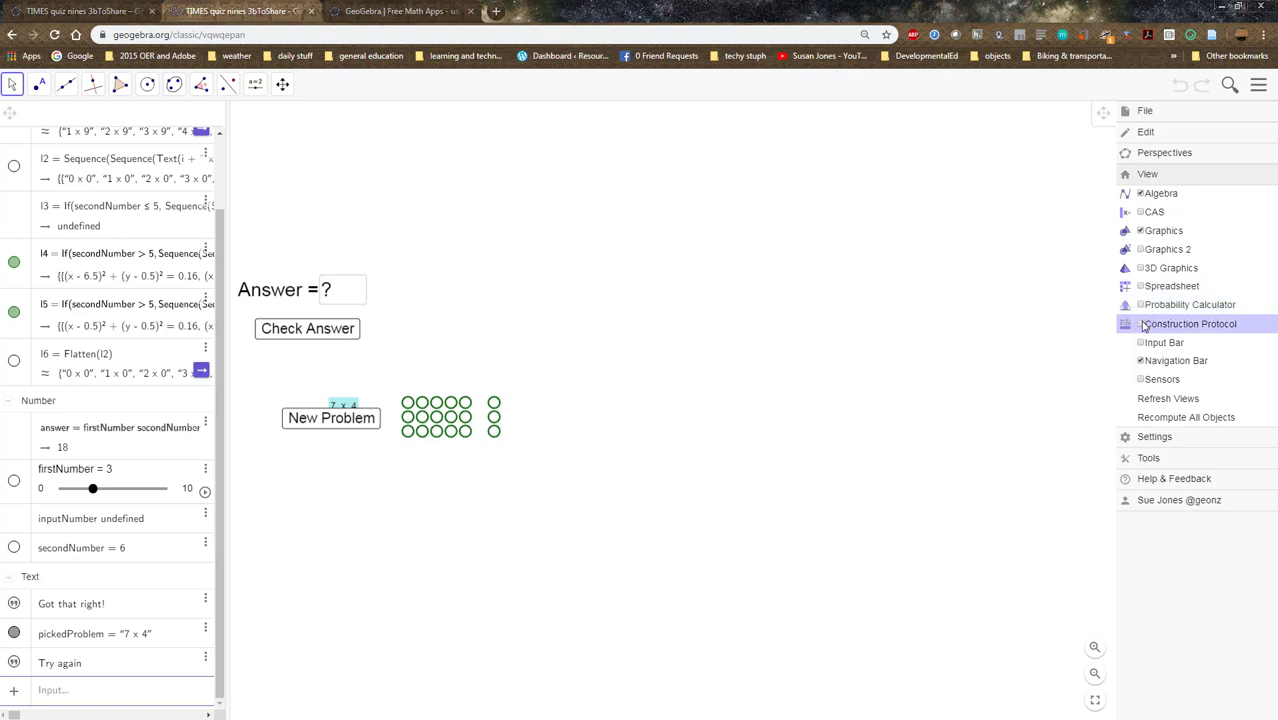
{"action": "left_click", "coordinate": [1143, 326]}
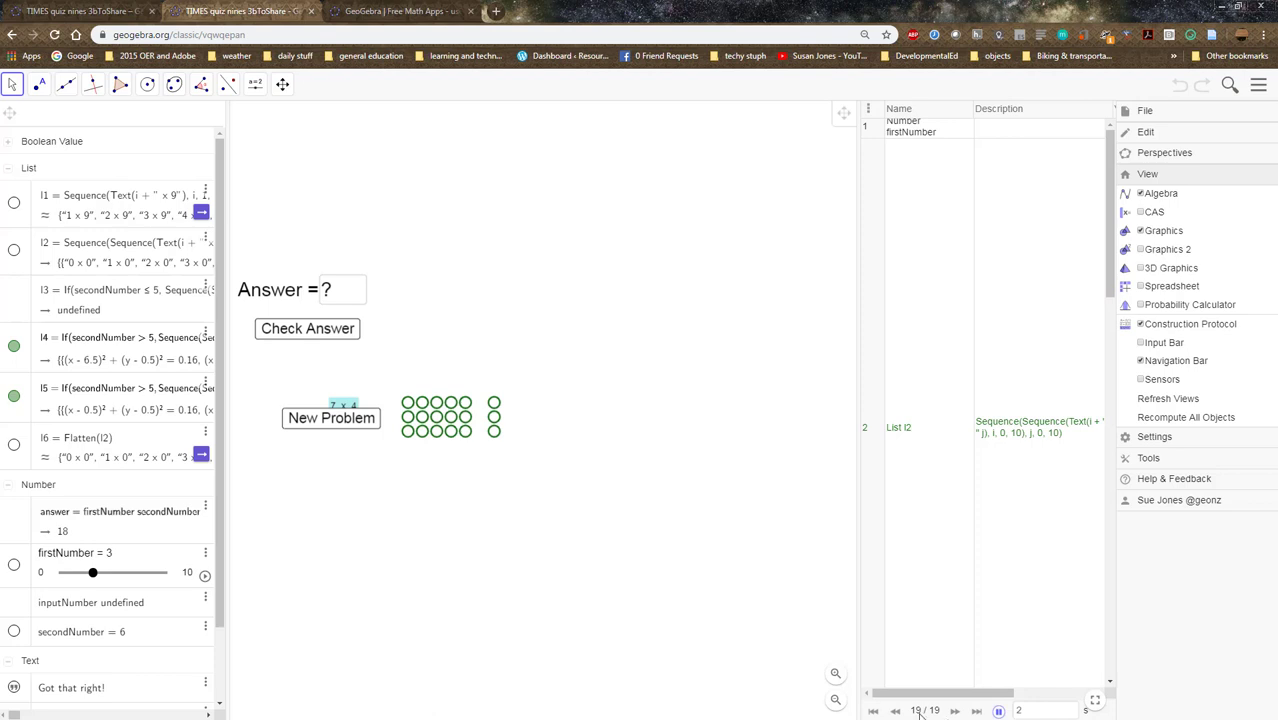
{"action": "left_click", "coordinate": [873, 711]}
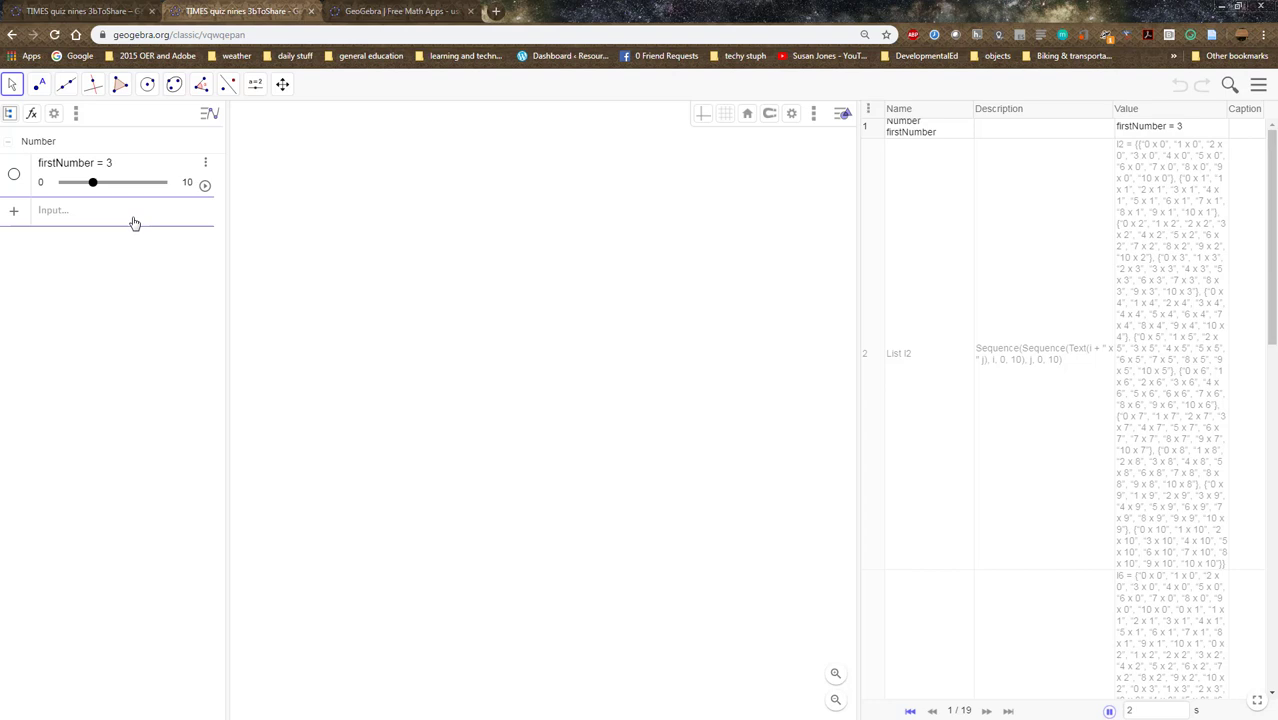
- Show the firstNumber = 3 slider in the graphics, then hide it again
{"action": "left_click", "coordinate": [13, 177]}
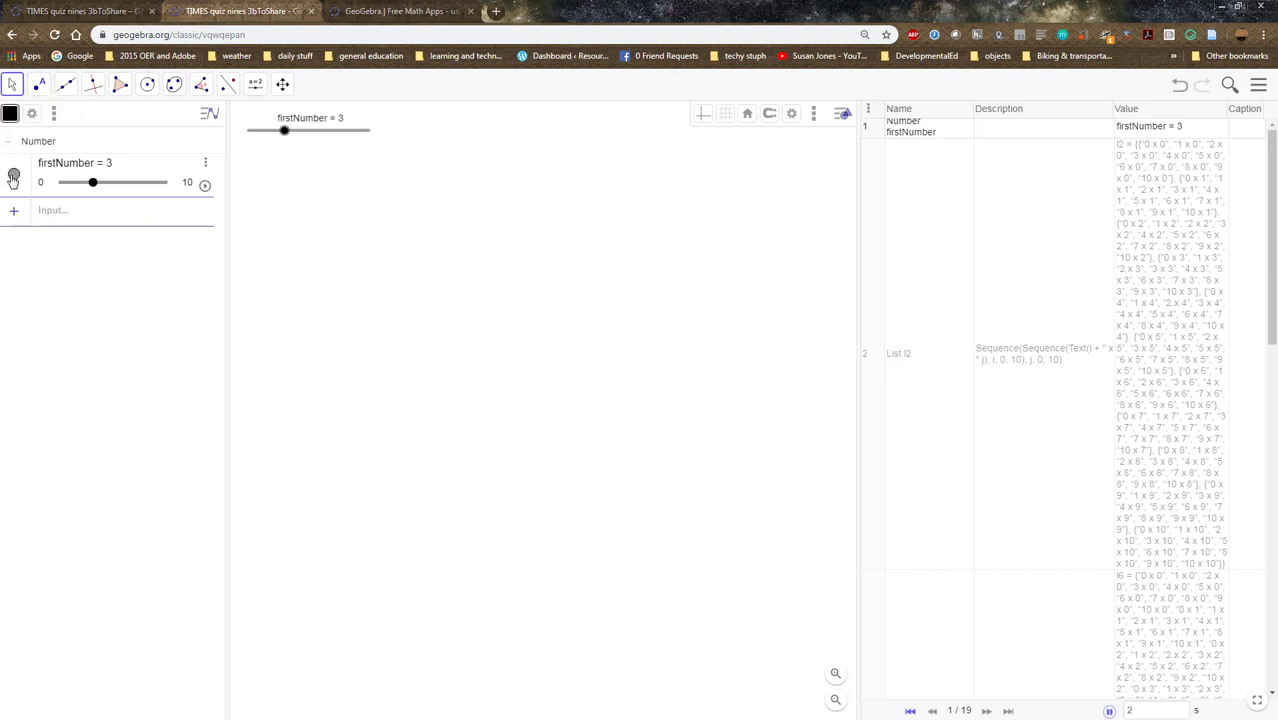
{"action": "left_click", "coordinate": [13, 177]}
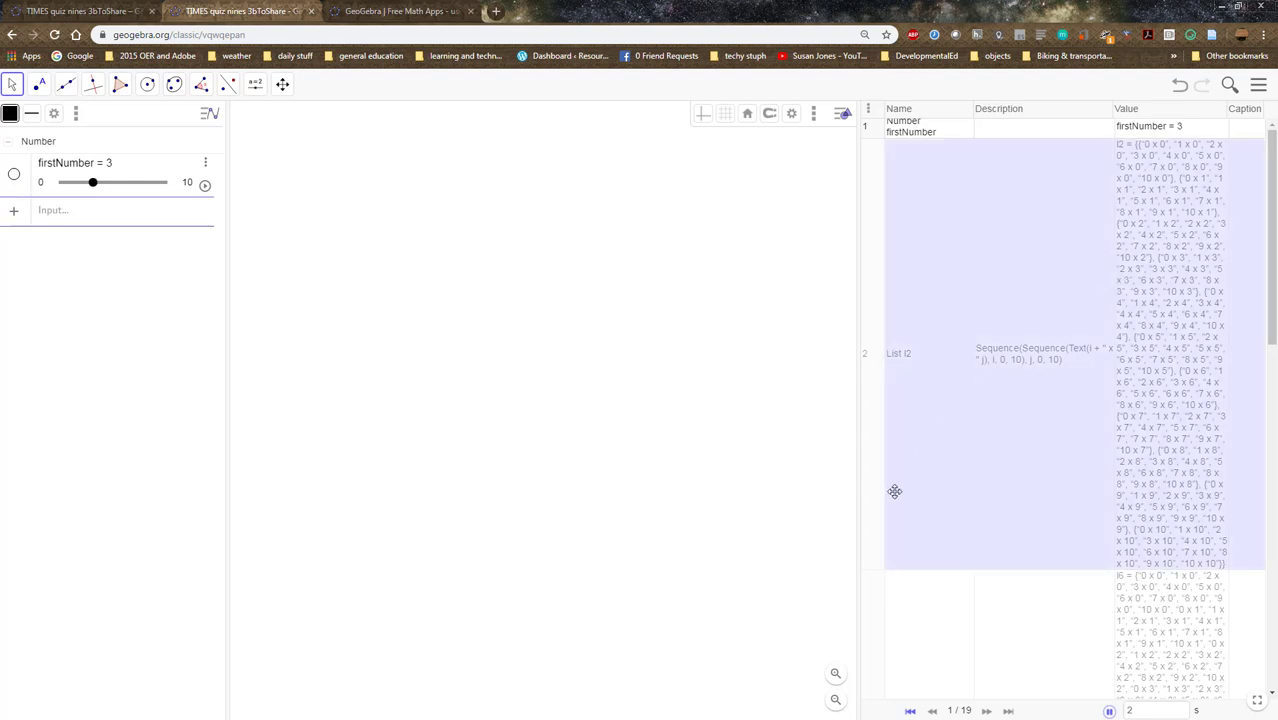
- Advance to step 2, widen the algebra area, and read the full l2 Sequence definition
{"action": "left_click", "coordinate": [985, 711]}
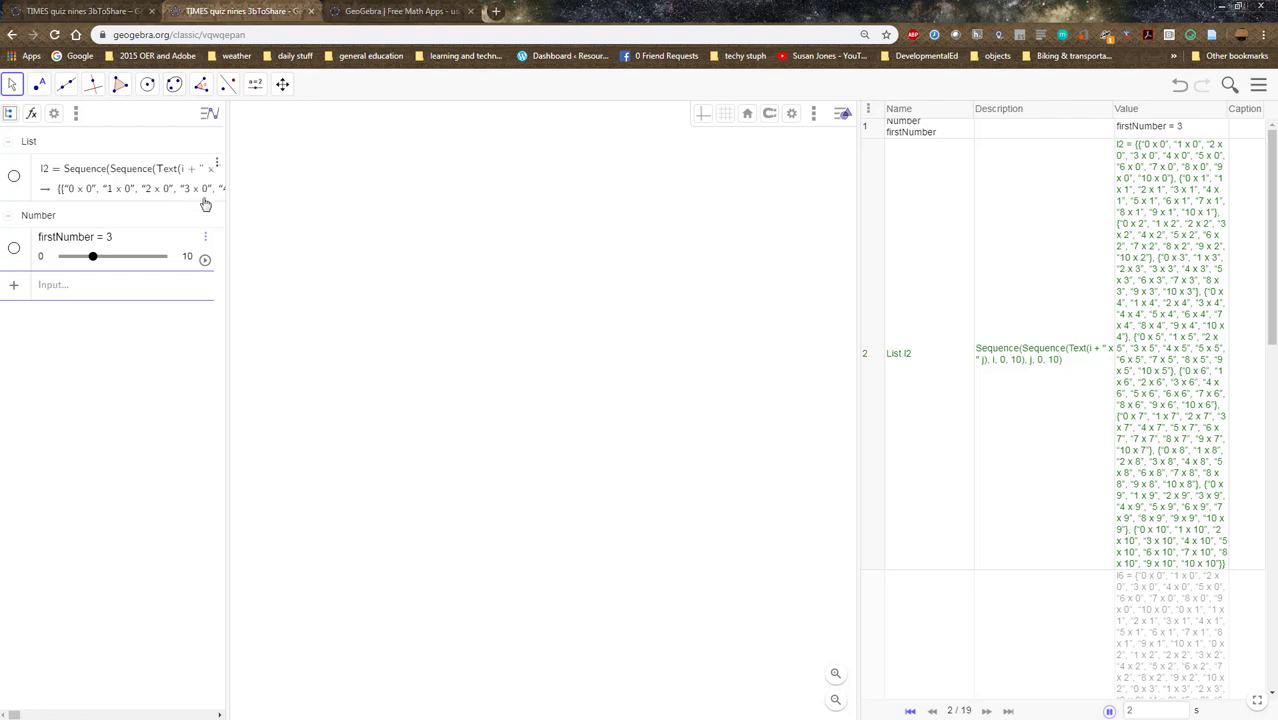
{"action": "left_click_drag", "start_coordinate": [227, 201], "coordinate": [348, 203]}
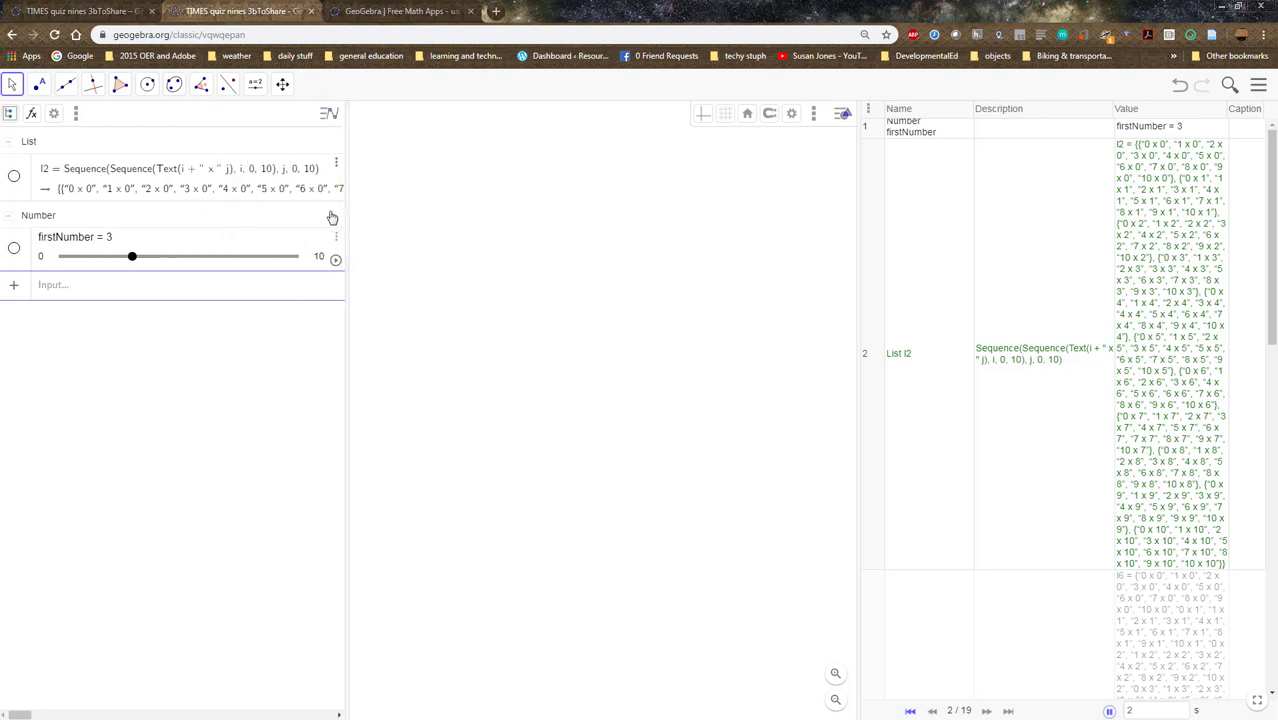
{"action": "left_click", "coordinate": [80, 183]}
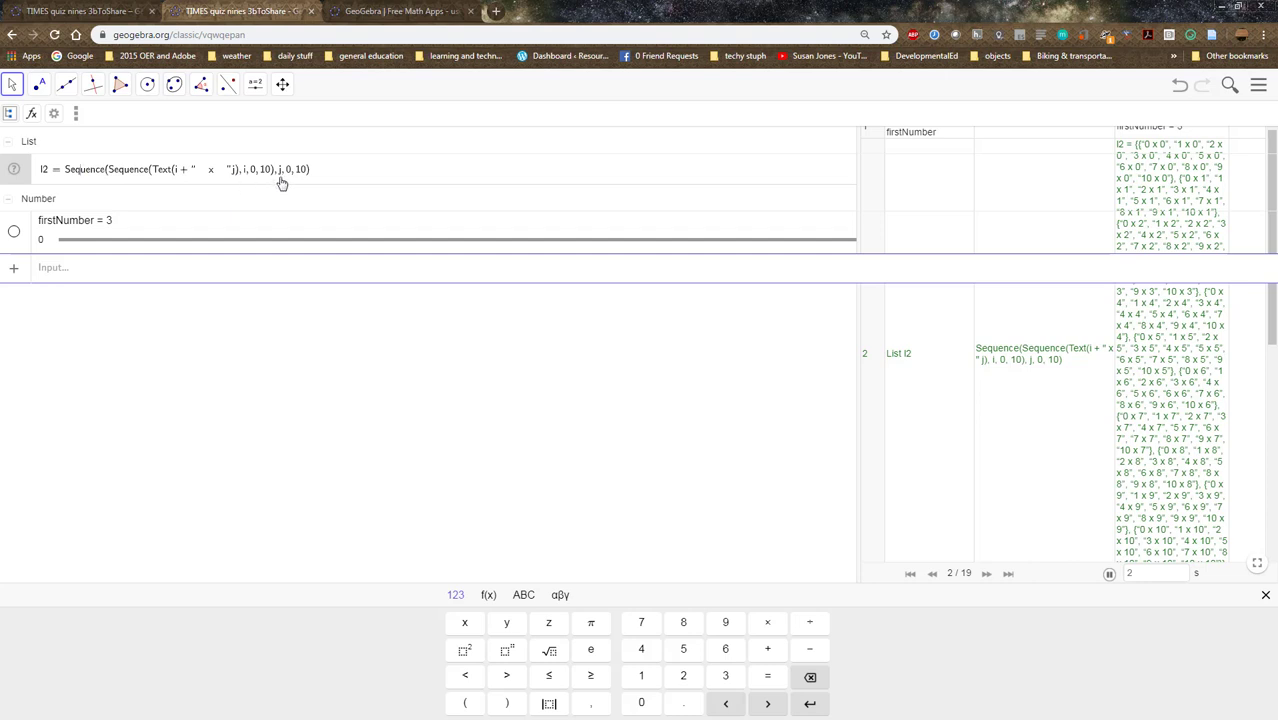
{"action": "left_click", "coordinate": [336, 174]}
{"action": "left_click", "coordinate": [262, 285]}
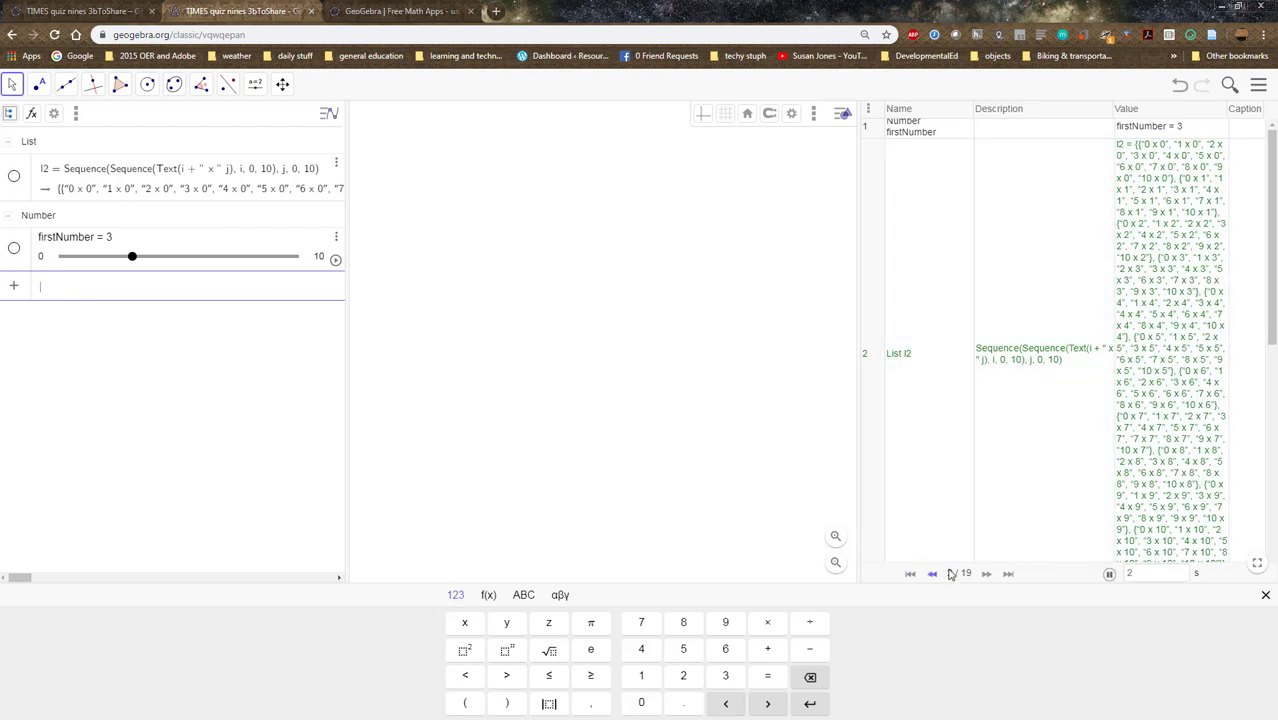
- Step the replay to step 4 of 19, adding l6 = Flatten(l2) and the nines list l1
{"action": "left_click", "coordinate": [984, 578]}
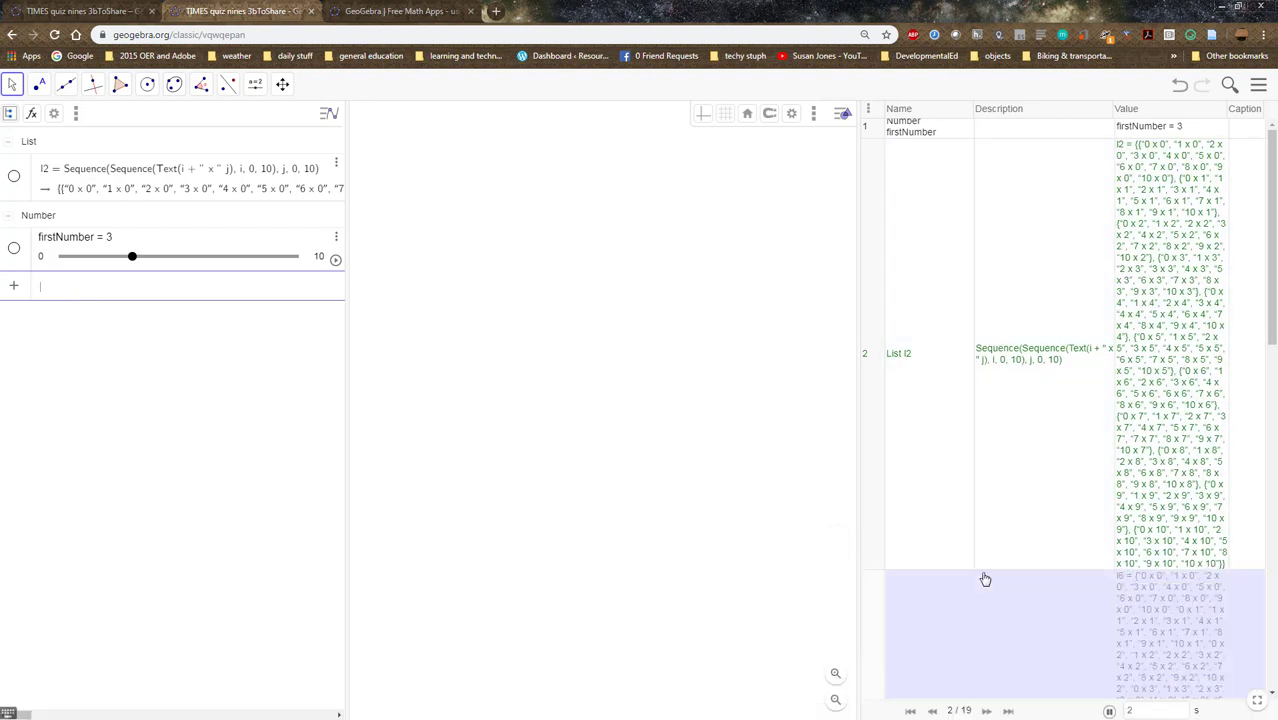
{"action": "scroll", "coordinate": [967, 511], "scroll_direction": "down", "scroll_amount": 3}
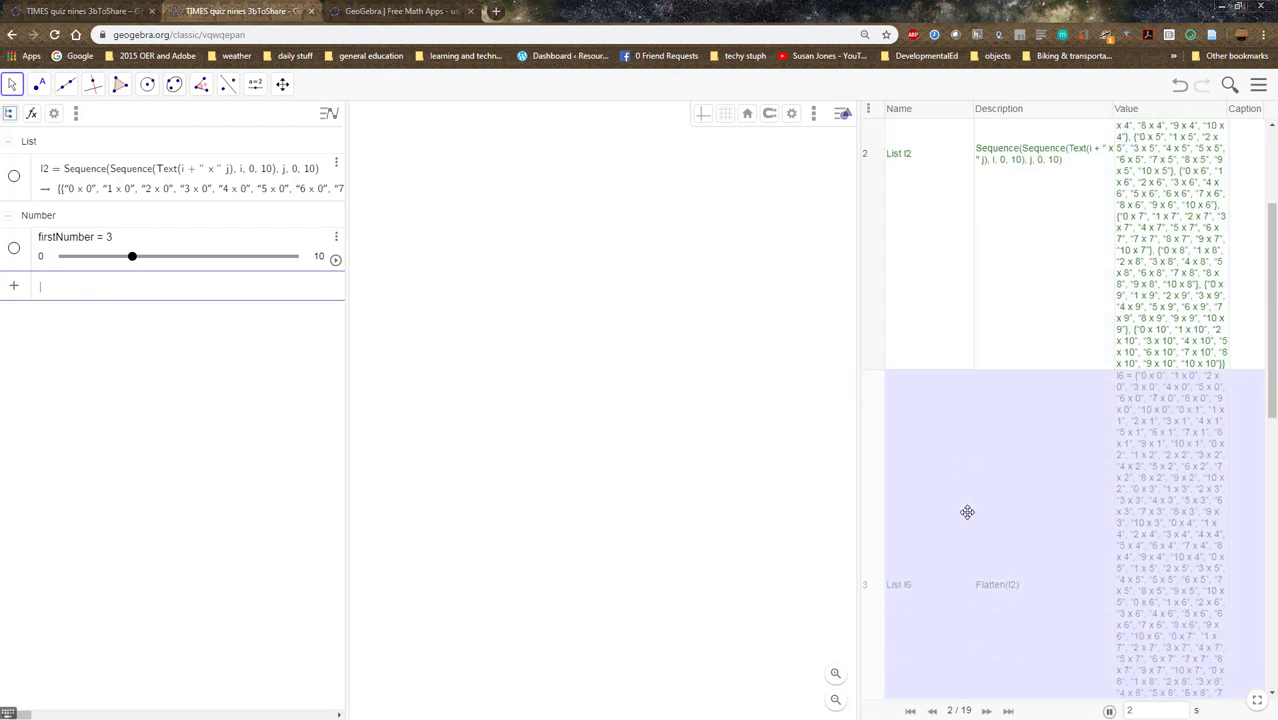
{"action": "scroll", "coordinate": [967, 511], "scroll_direction": "down", "scroll_amount": 2}
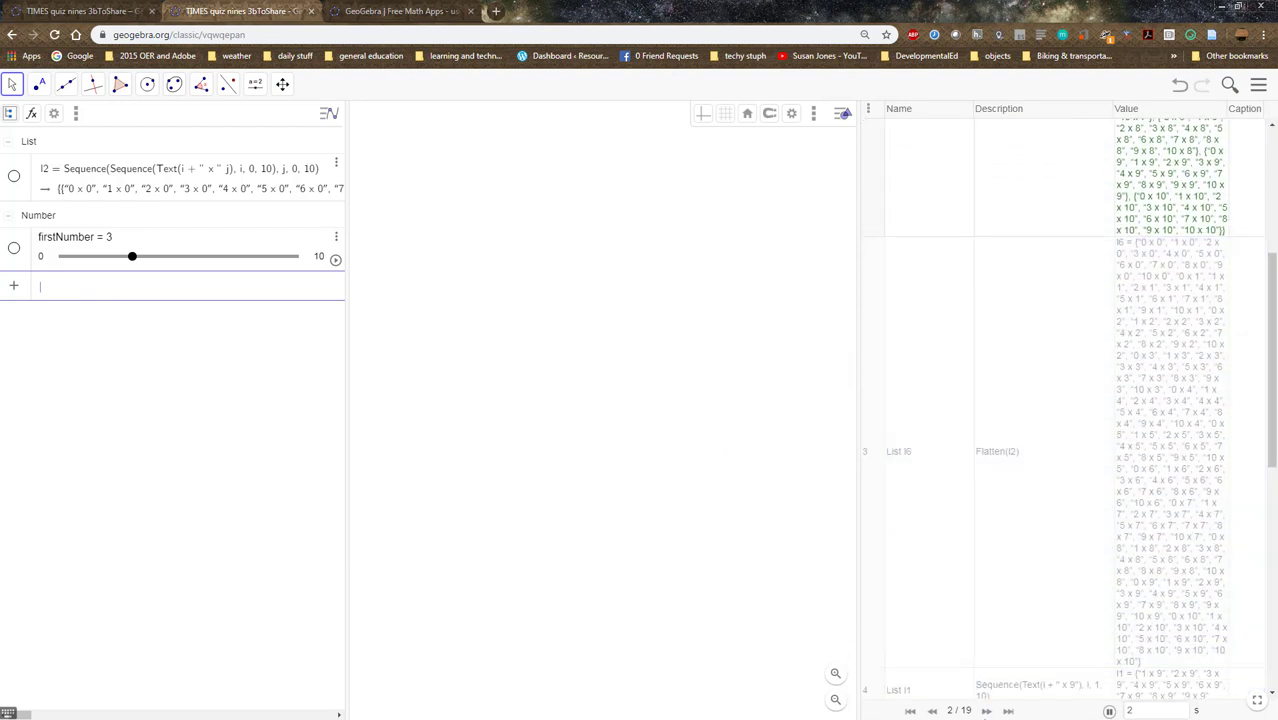
{"action": "left_click", "coordinate": [985, 710]}
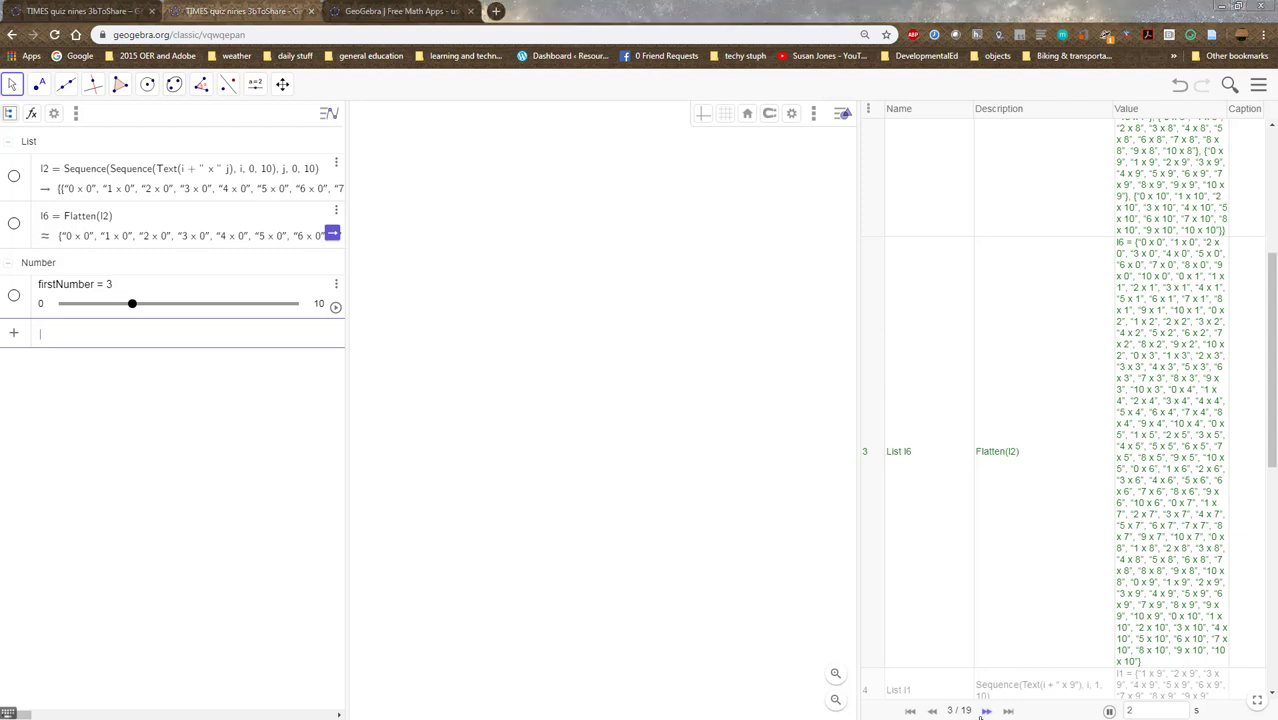
{"action": "left_click", "coordinate": [985, 710]}
{"action": "scroll", "coordinate": [987, 604], "scroll_direction": "down", "scroll_amount": 5}
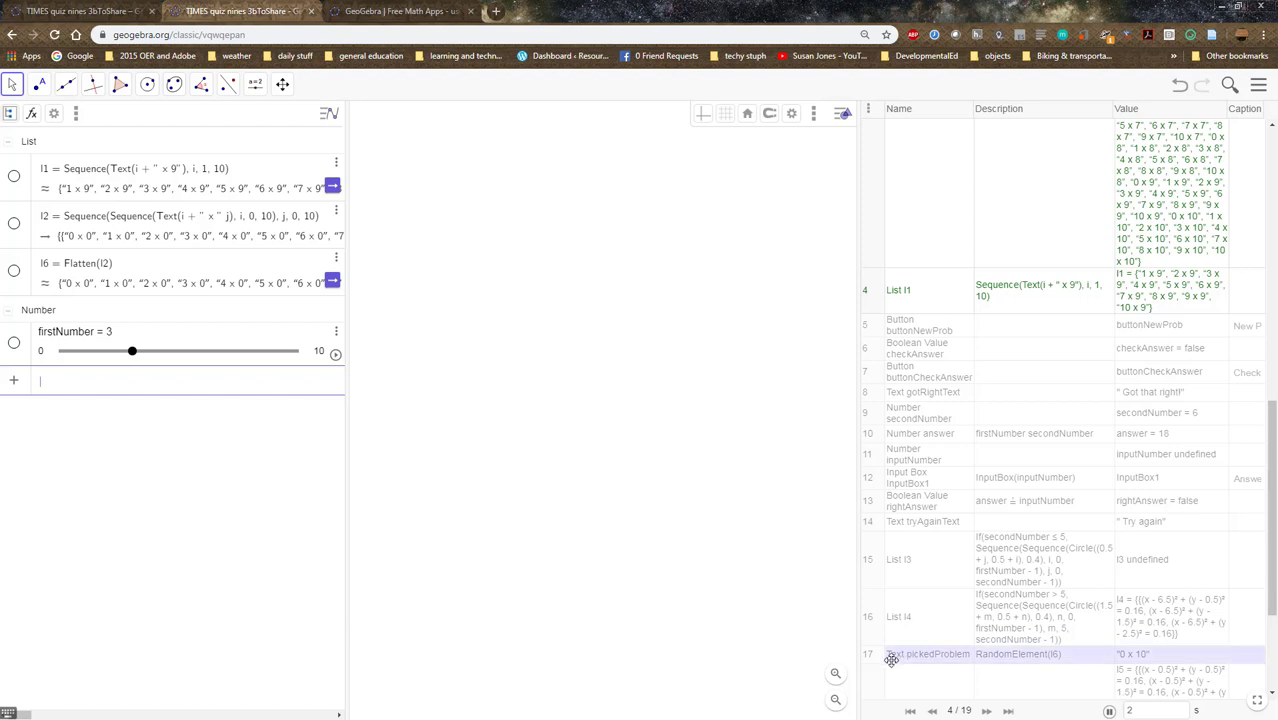
- Advance to step 5 to add the New Problem button, then turn on Auxiliary Objects to list buttonNewProb
{"action": "left_click", "coordinate": [986, 711]}
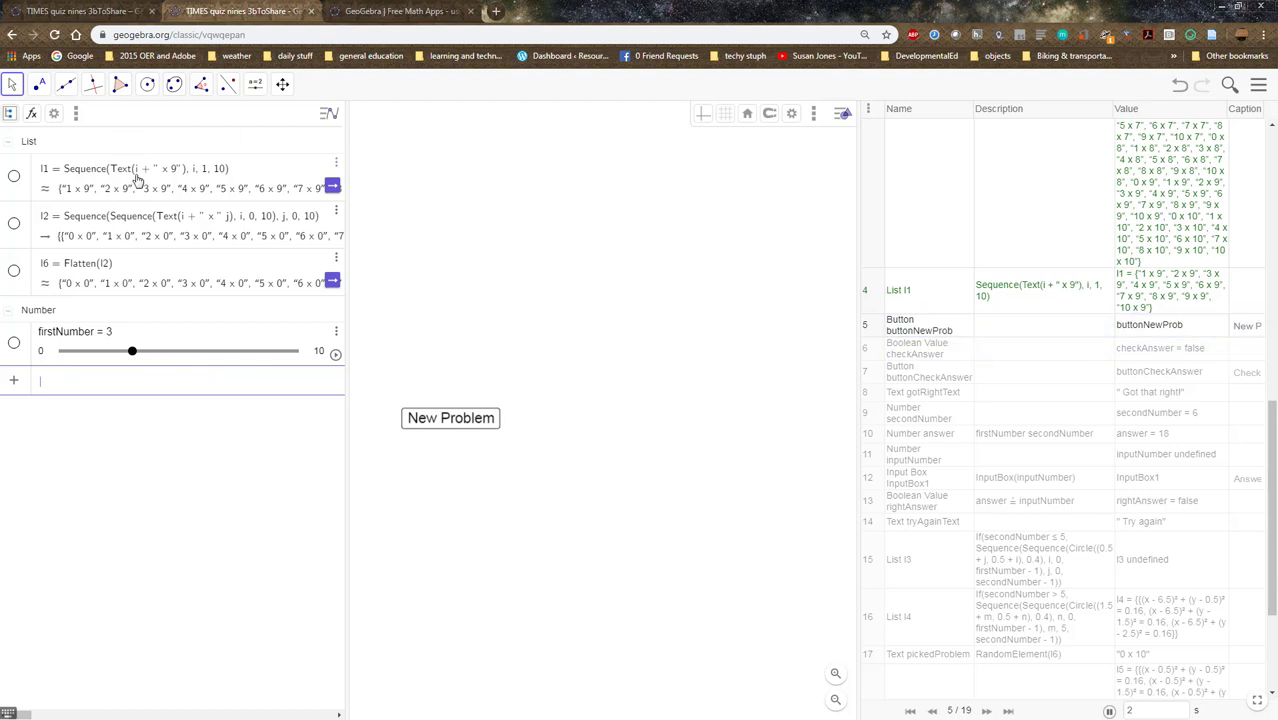
{"action": "left_click", "coordinate": [56, 114]}
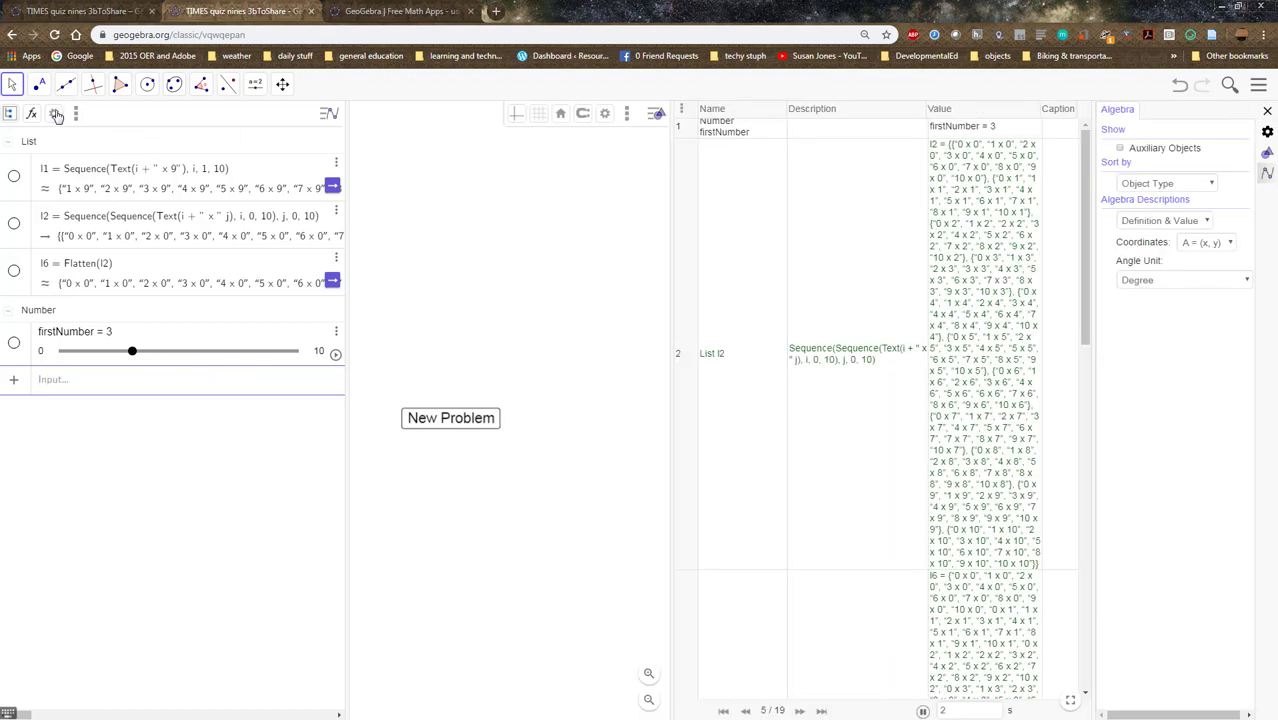
{"action": "left_click", "coordinate": [1121, 150]}
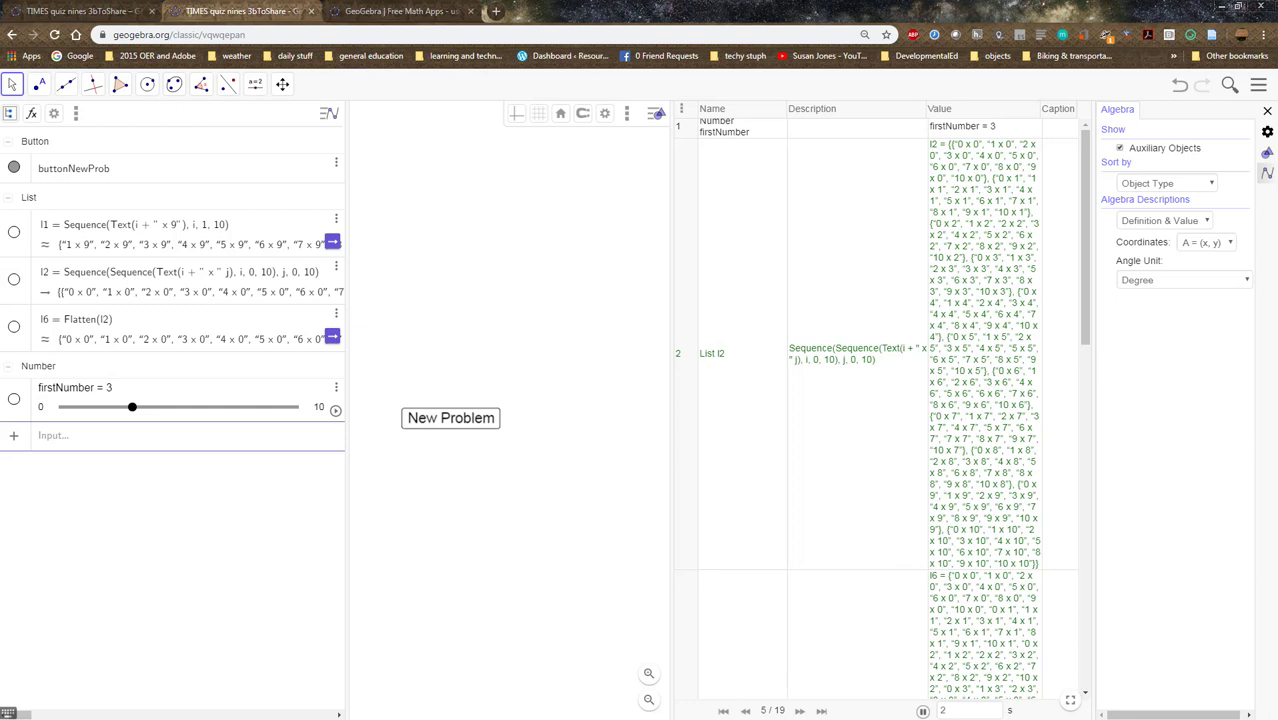
- Select buttonNewProb and open its Settings panel
{"action": "left_click", "coordinate": [214, 170]}
{"action": "left_click", "coordinate": [336, 167]}
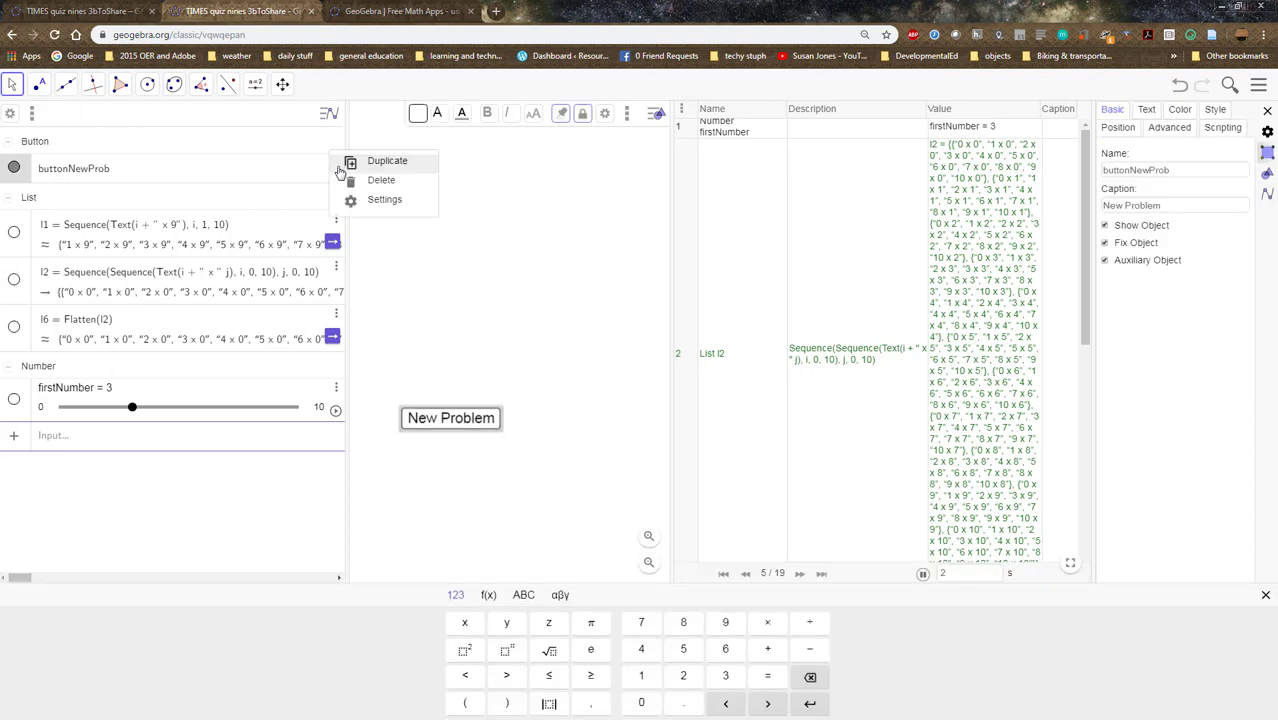
{"action": "left_click", "coordinate": [361, 207]}
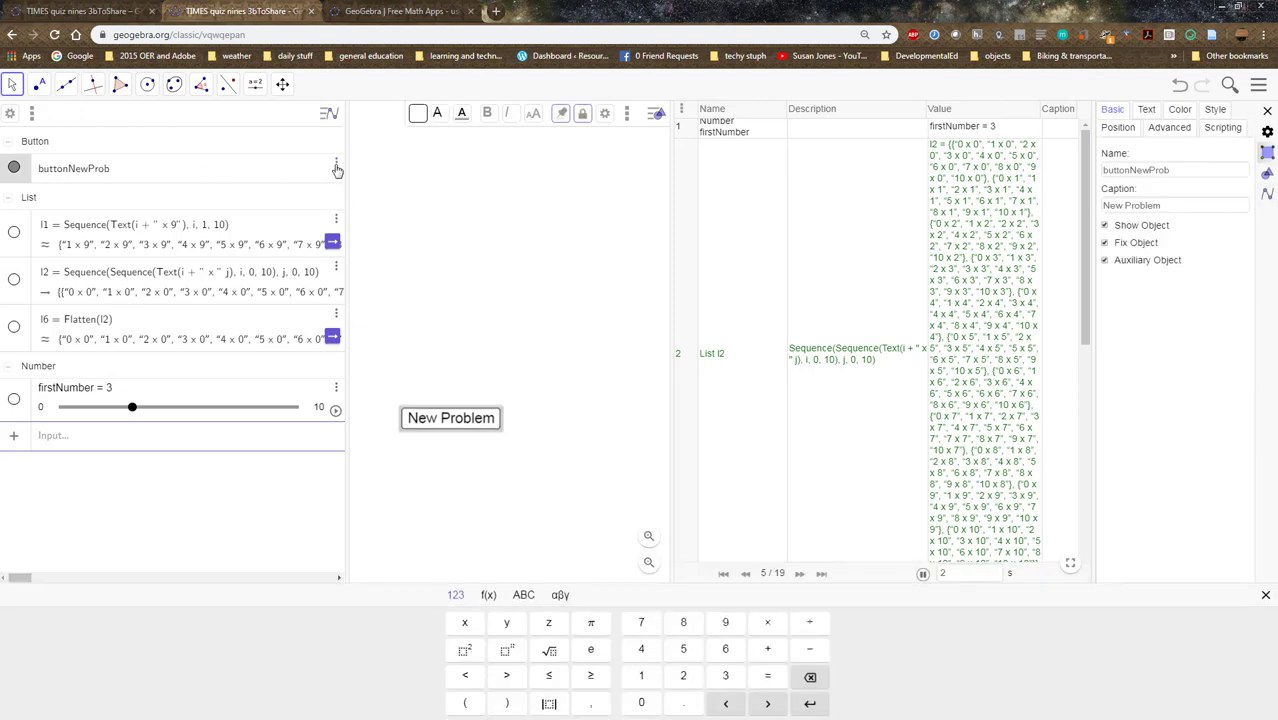
{"action": "left_click", "coordinate": [336, 163]}
{"action": "left_click", "coordinate": [375, 204]}
- Browse the button's Text, Color and Scripting tabs to see its On Click script
{"action": "left_click", "coordinate": [1148, 110]}
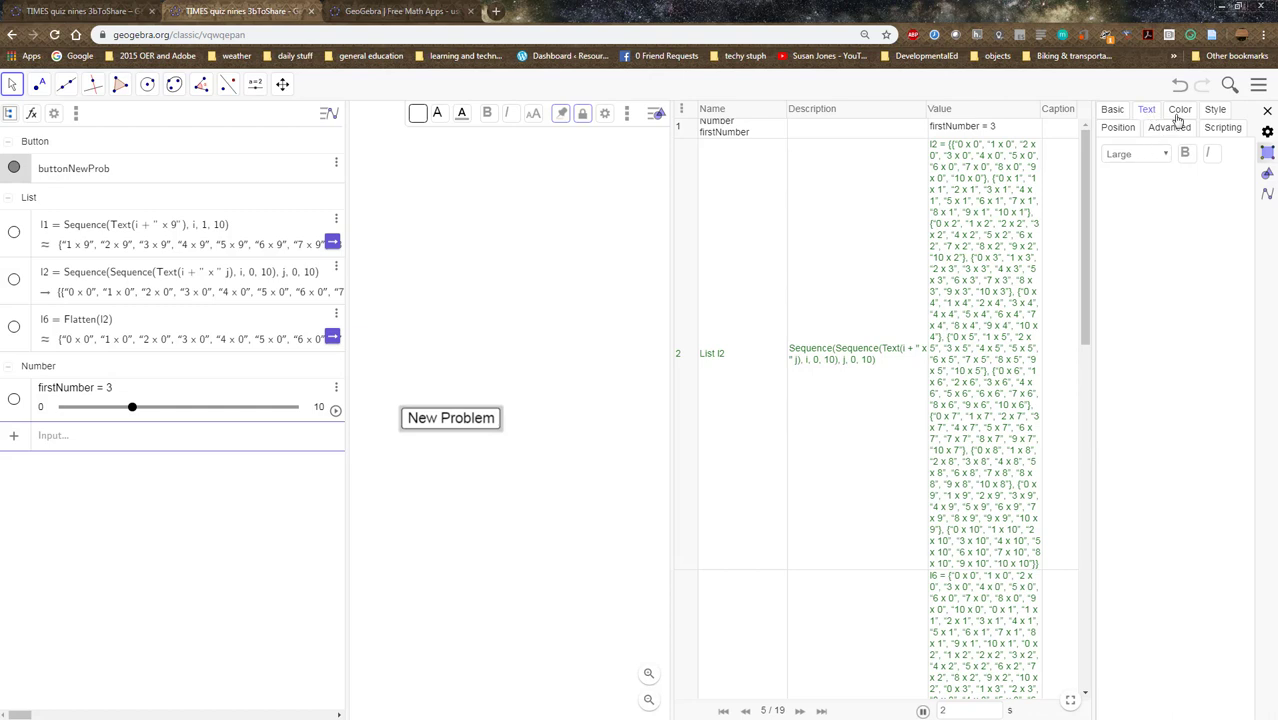
{"action": "left_click", "coordinate": [1180, 113]}
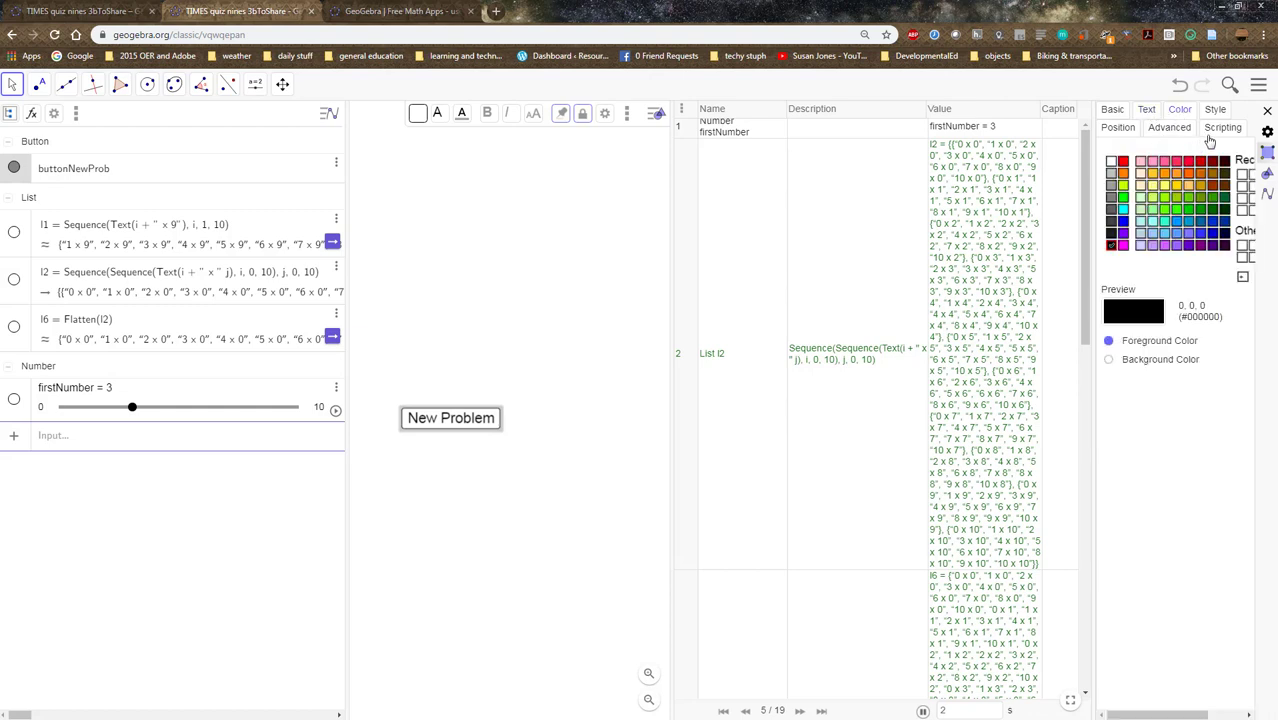
{"action": "left_click", "coordinate": [1217, 132]}
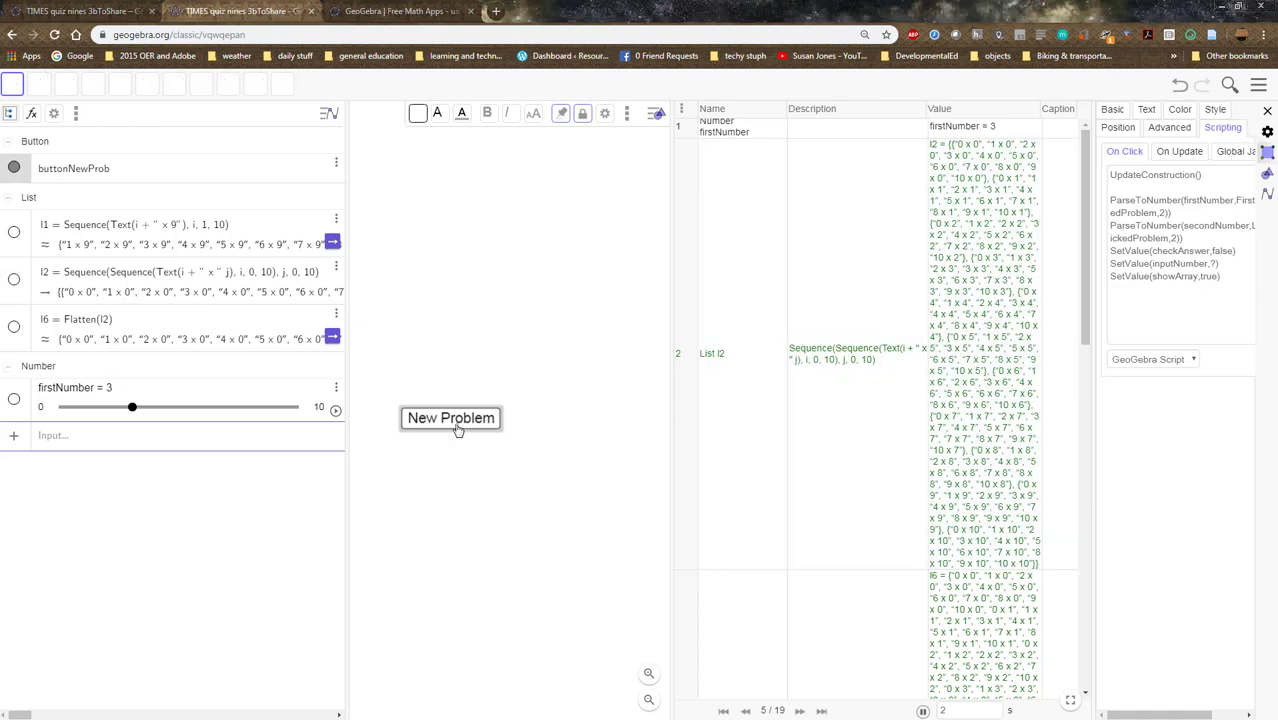
- Close Object Properties, test New Problem, and dismiss the undefined showArray script error
{"action": "left_click", "coordinate": [1268, 112]}
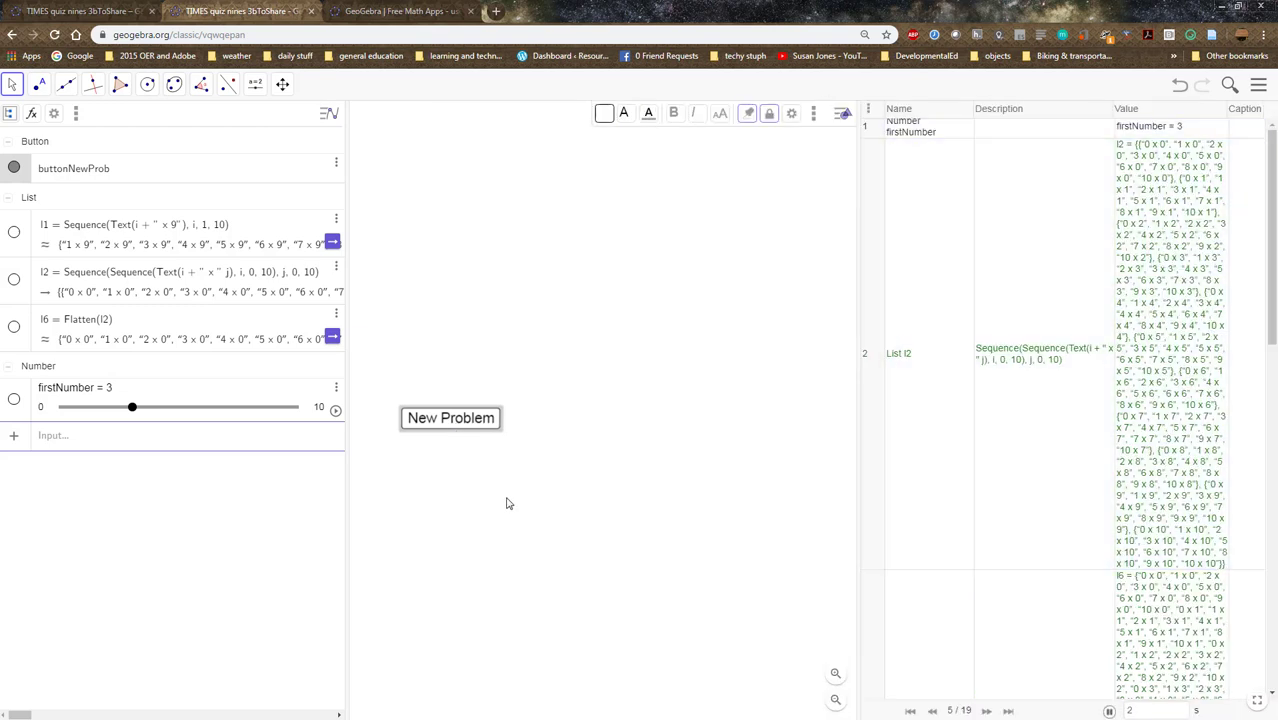
{"action": "left_click", "coordinate": [473, 425]}
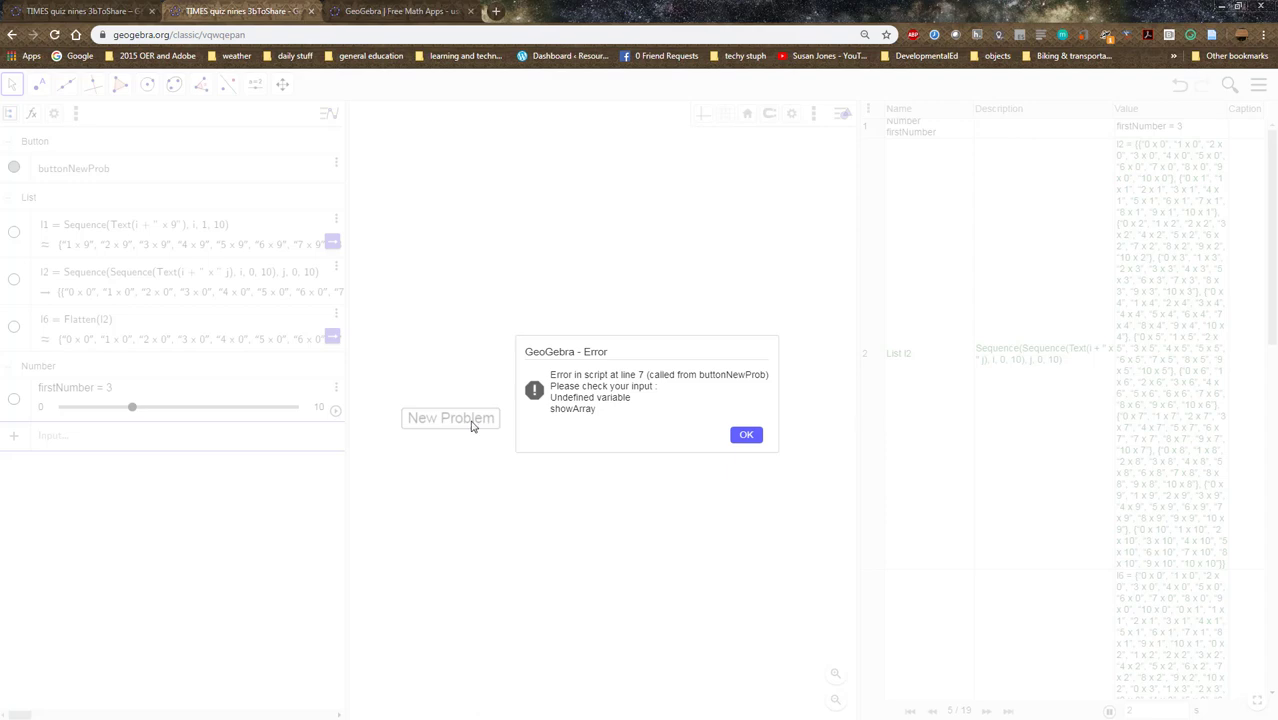
{"action": "left_click", "coordinate": [747, 438]}
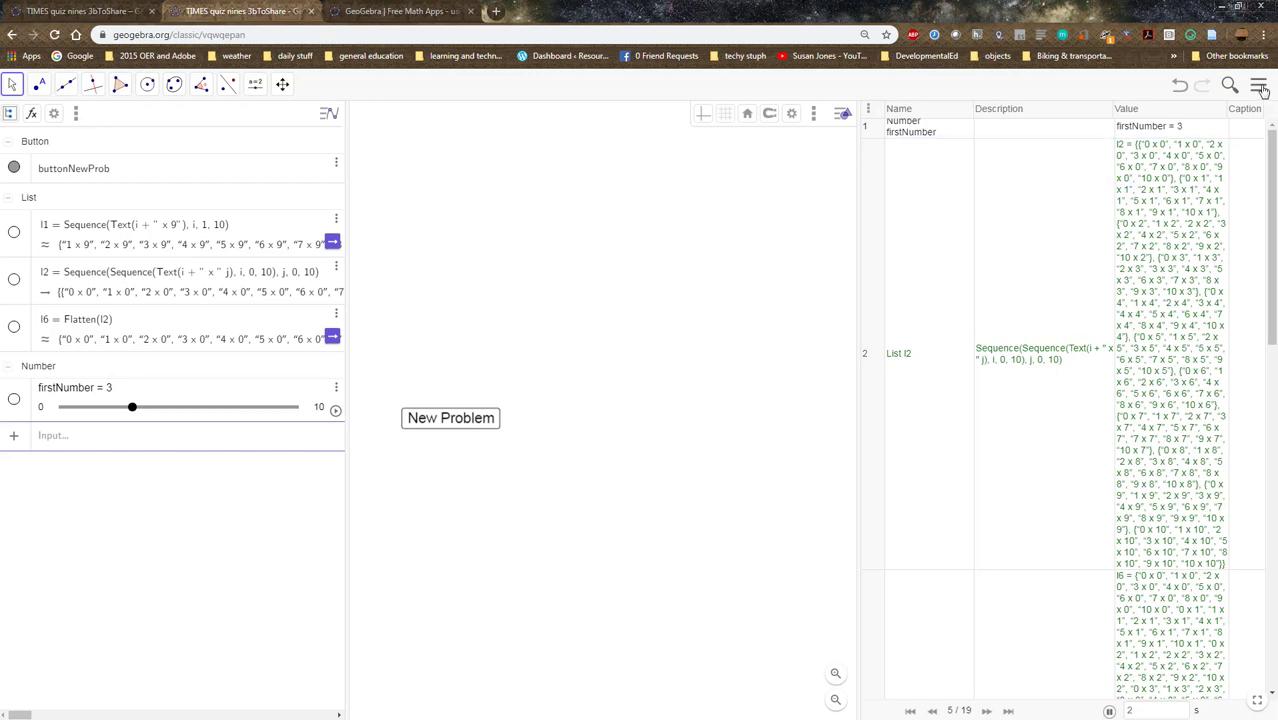
- Reopen buttonNewProb's Settings and show its On Click script on the Scripting tab
{"action": "left_click", "coordinate": [234, 174]}
{"action": "left_click", "coordinate": [330, 178]}
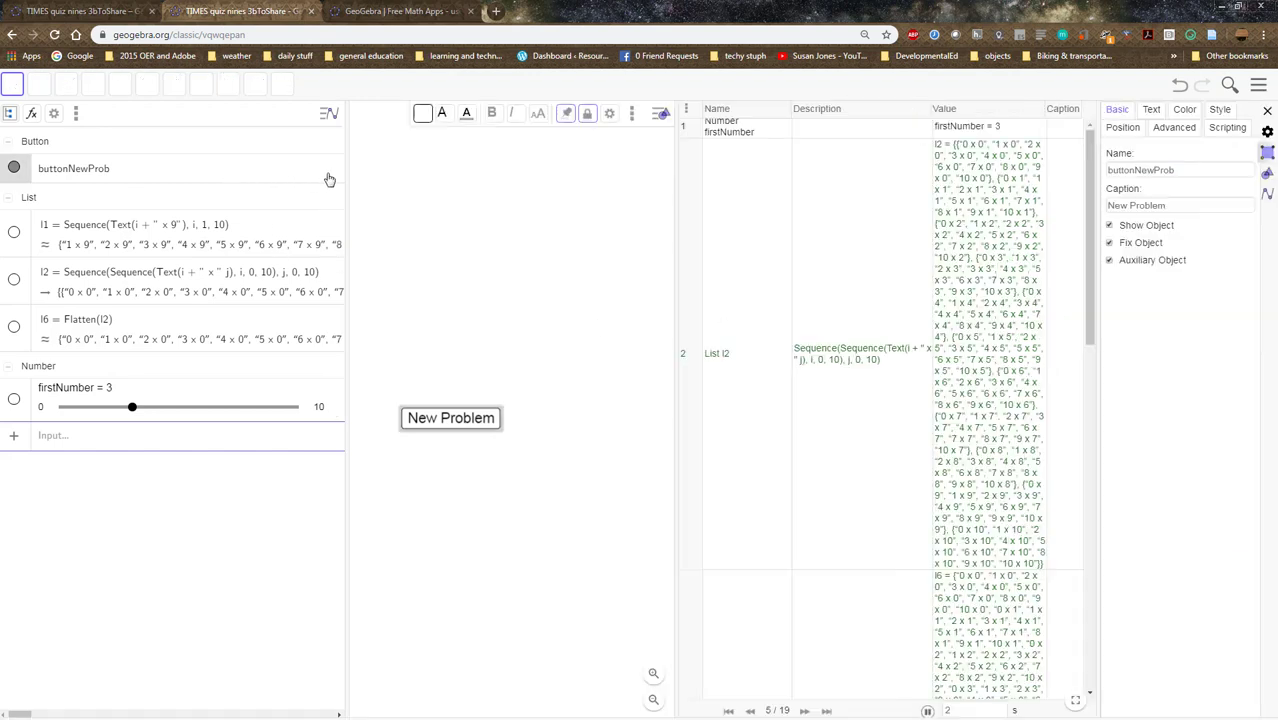
{"action": "left_click", "coordinate": [336, 163]}
{"action": "left_click", "coordinate": [358, 205]}
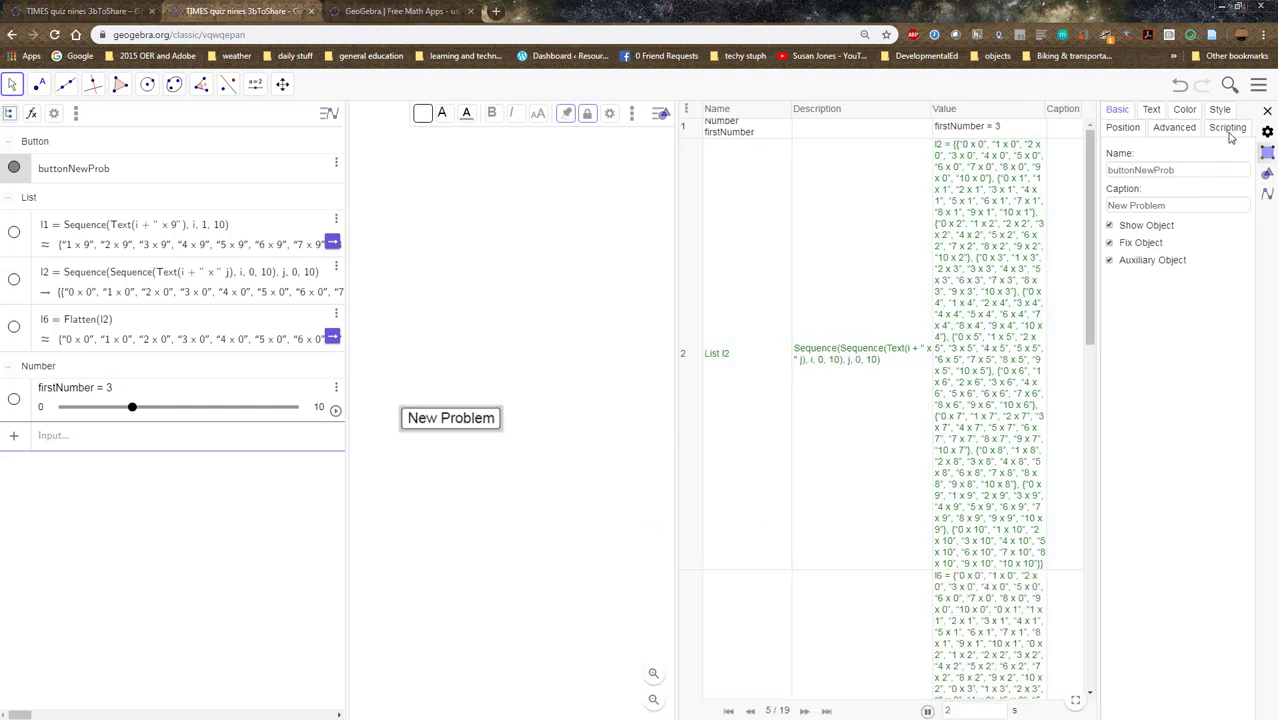
{"action": "left_click", "coordinate": [1229, 130]}
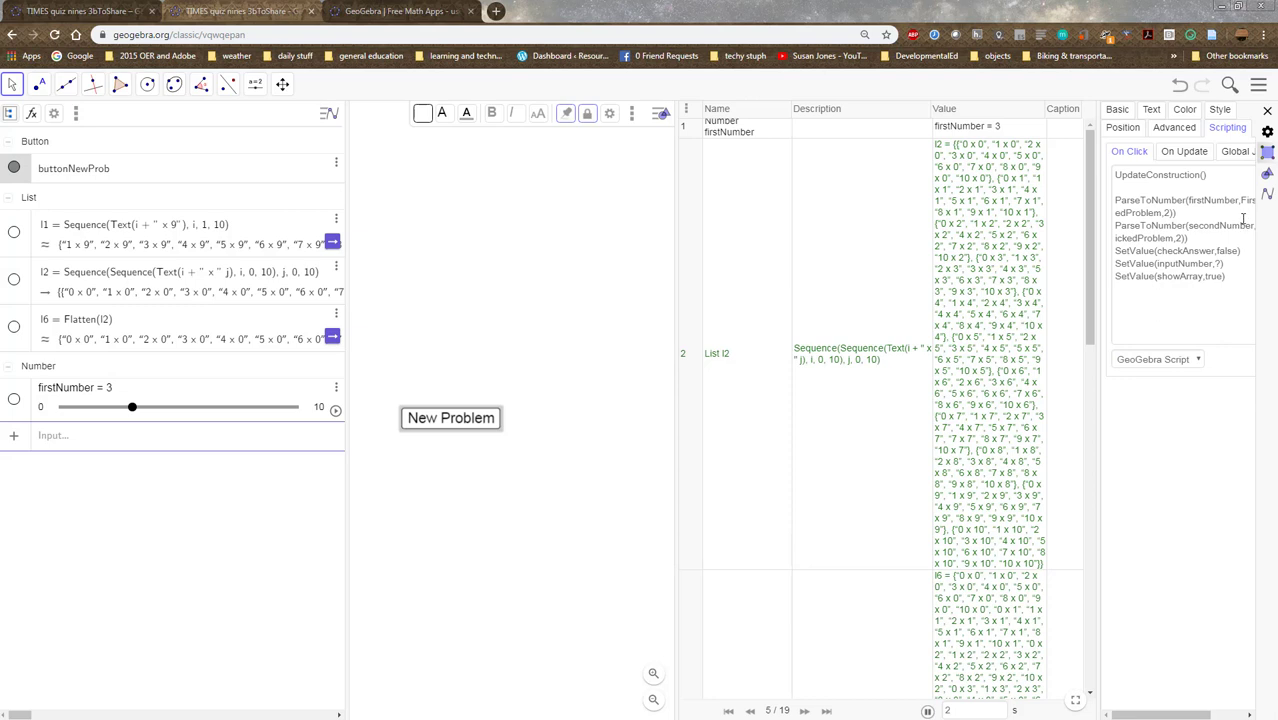
- Widen the Object Properties script area so each New Problem command fits on one line
{"action": "left_click_drag", "start_coordinate": [1098, 292], "coordinate": [970, 332]}
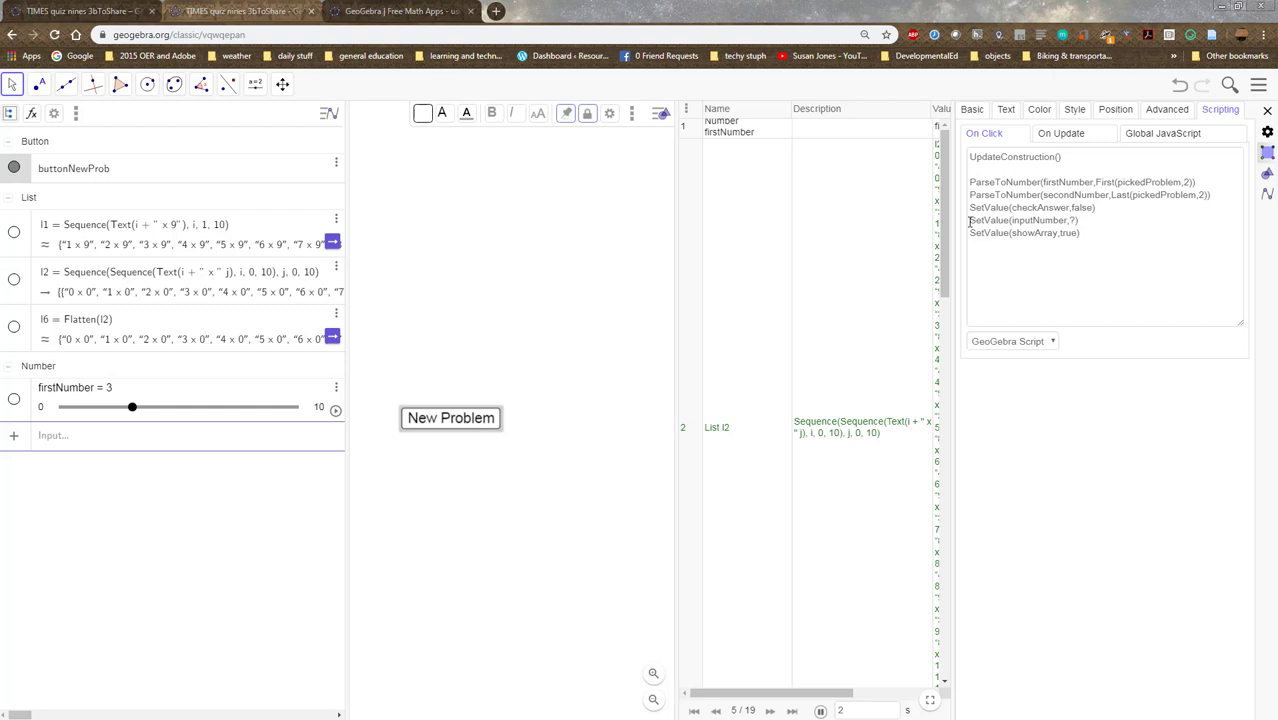
{"action": "left_click", "coordinate": [1103, 227]}
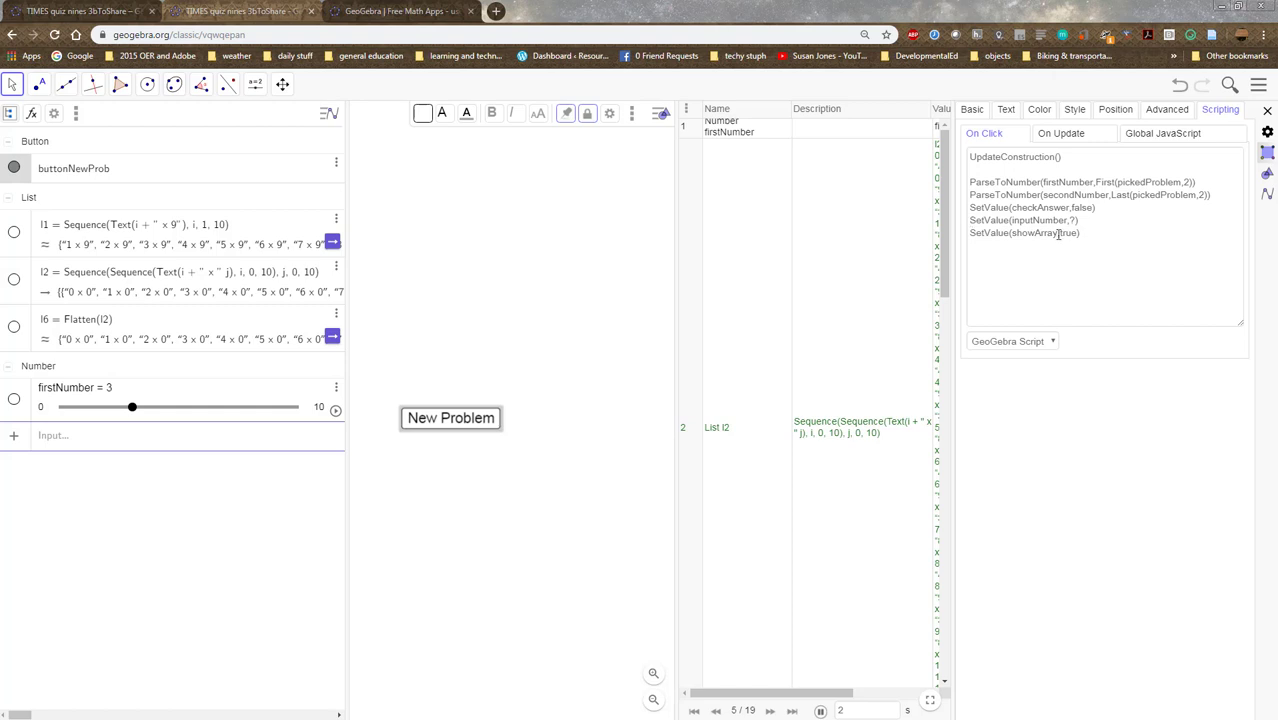